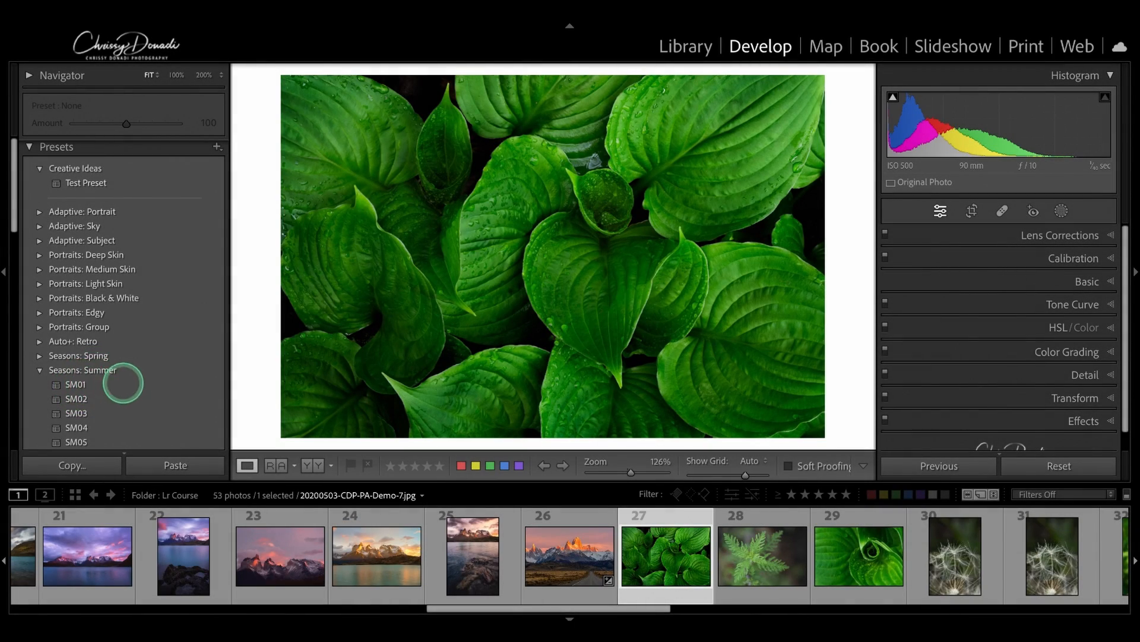
Step: Apply the SM01 preset from Seasons: Summer to the leaf photo
left_click(99, 384)
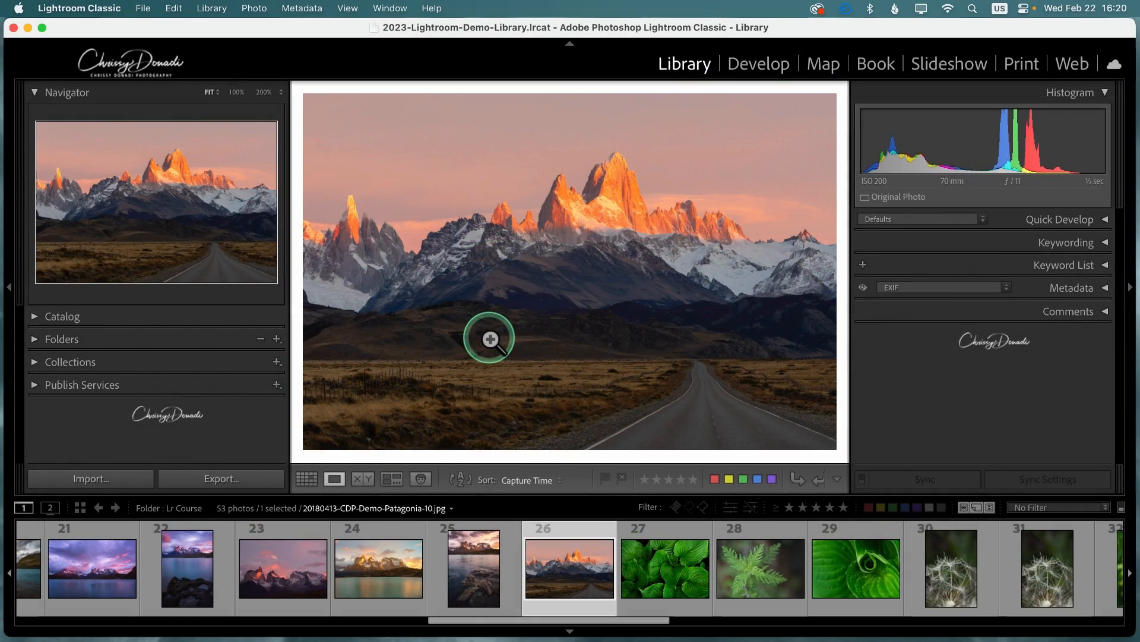
Step: Open the Preferences dialog on its Presets tab through Lightroom Classic > Settings
left_click(89, 8)
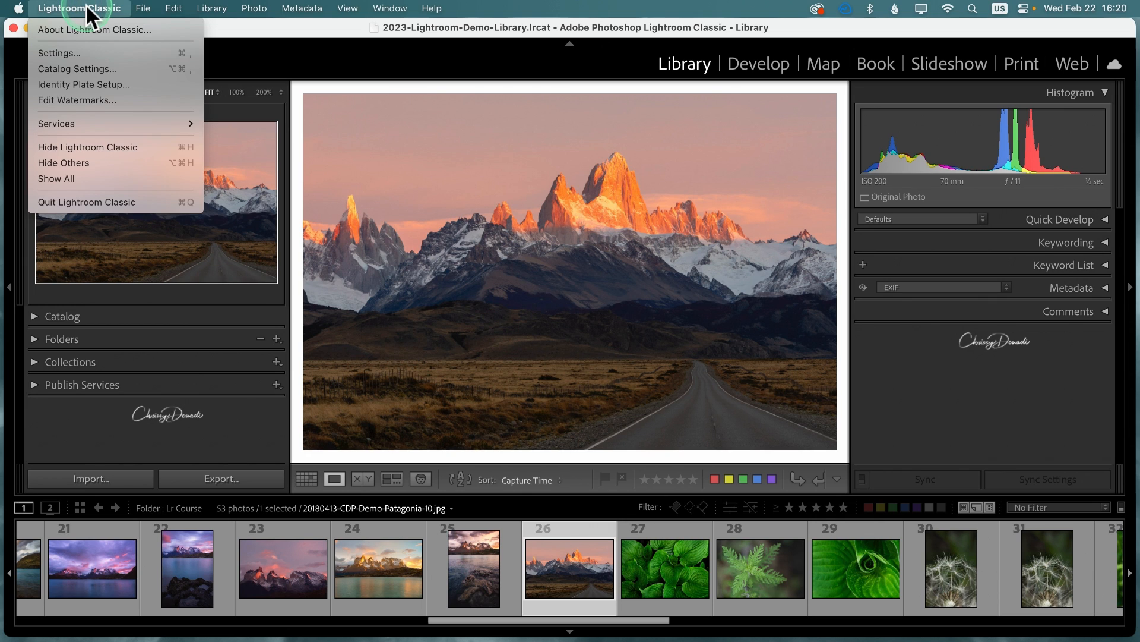
left_click(58, 54)
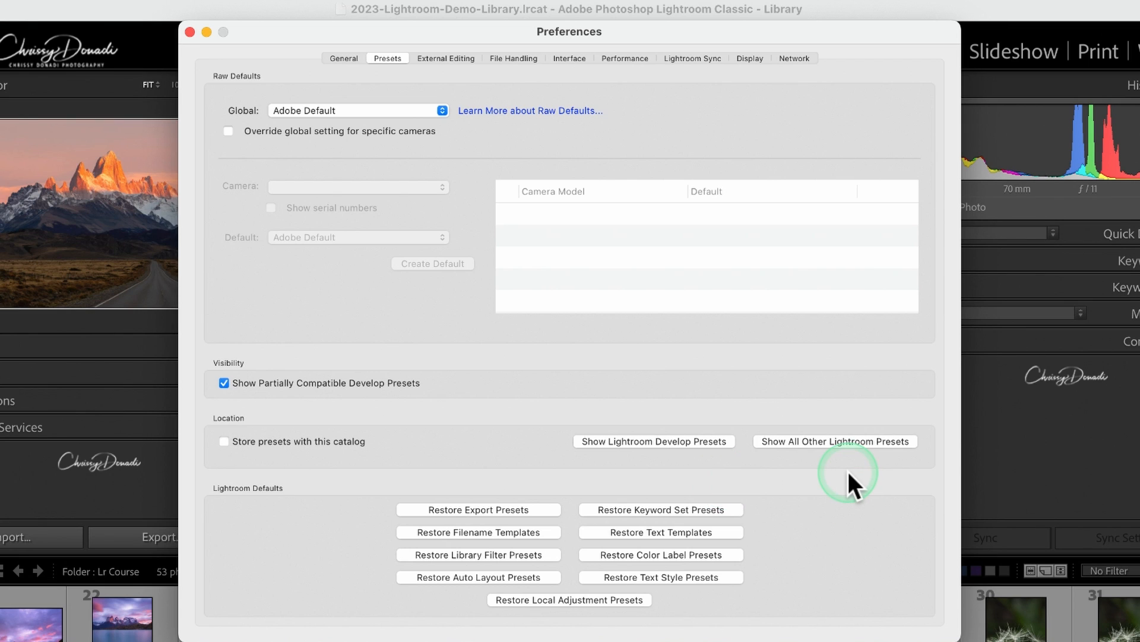
Step: Reveal the Develop presets location in Finder, enlarge the window, and open the Settings folder
left_click(661, 441)
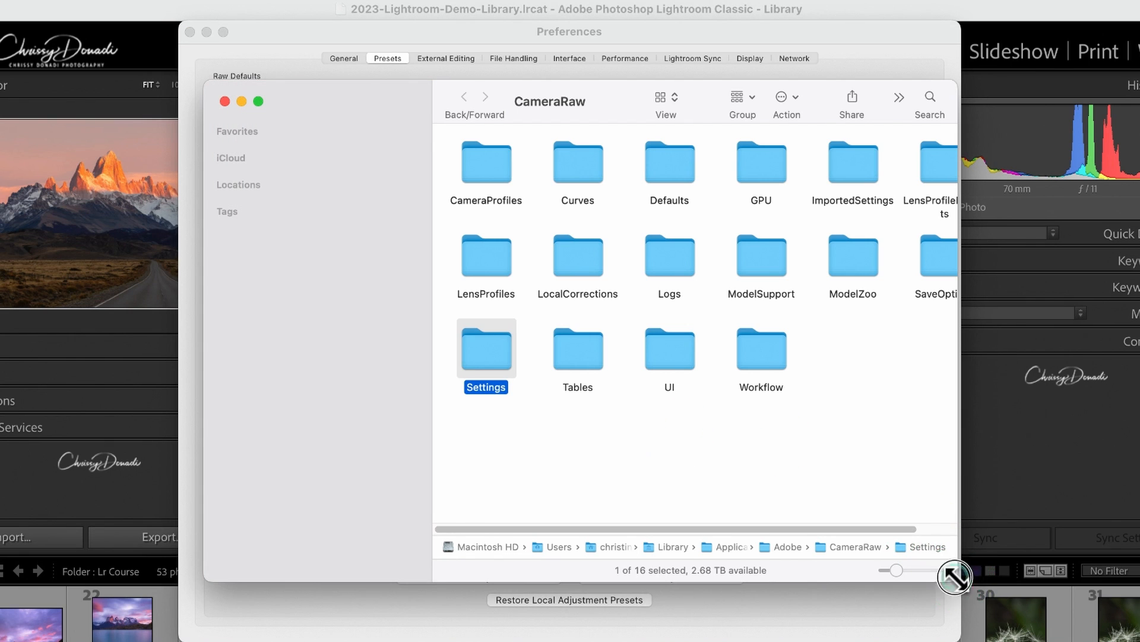
left_click_drag(954, 576, 1100, 629)
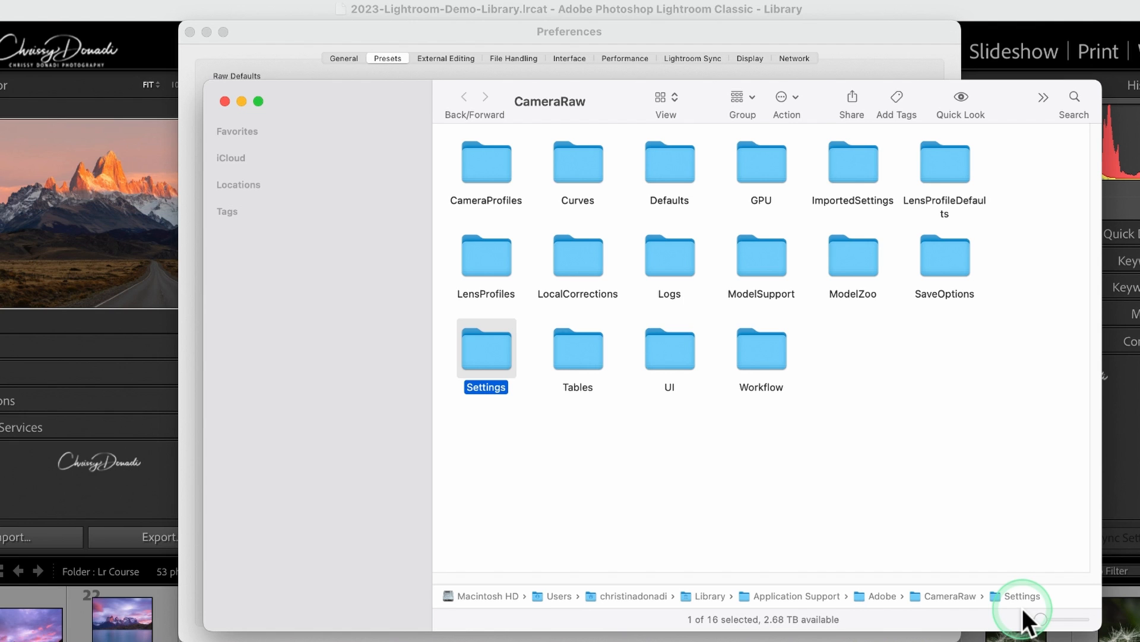
double_click(497, 356)
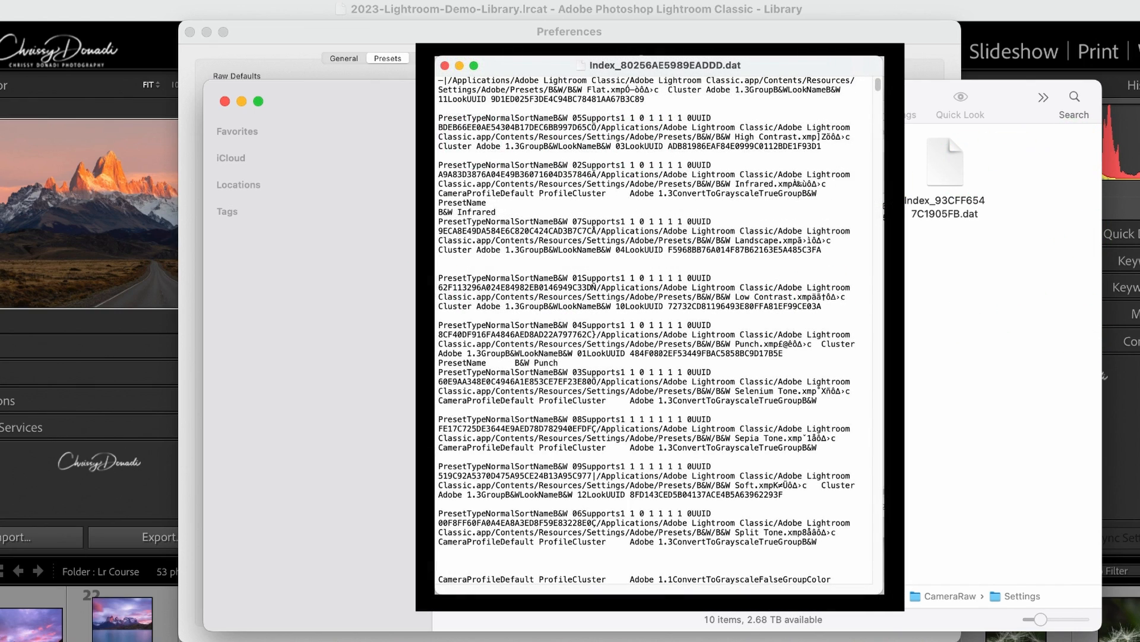
Step: Swap the Settings folder for the Lightroom folder holding all other Lightroom presets
left_click(226, 102)
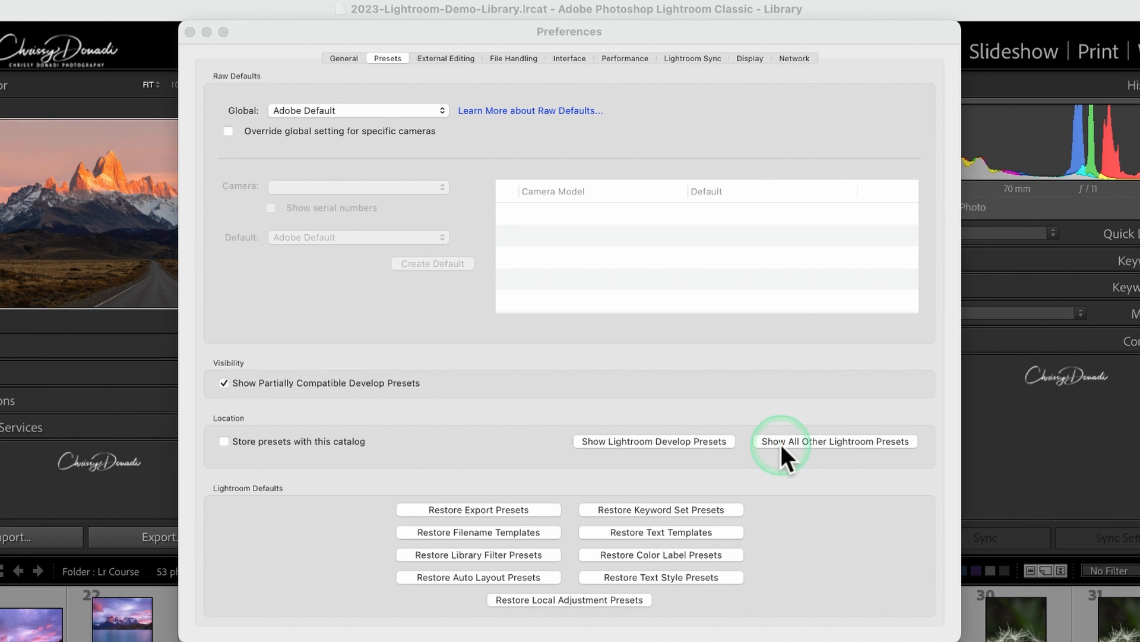
left_click(829, 442)
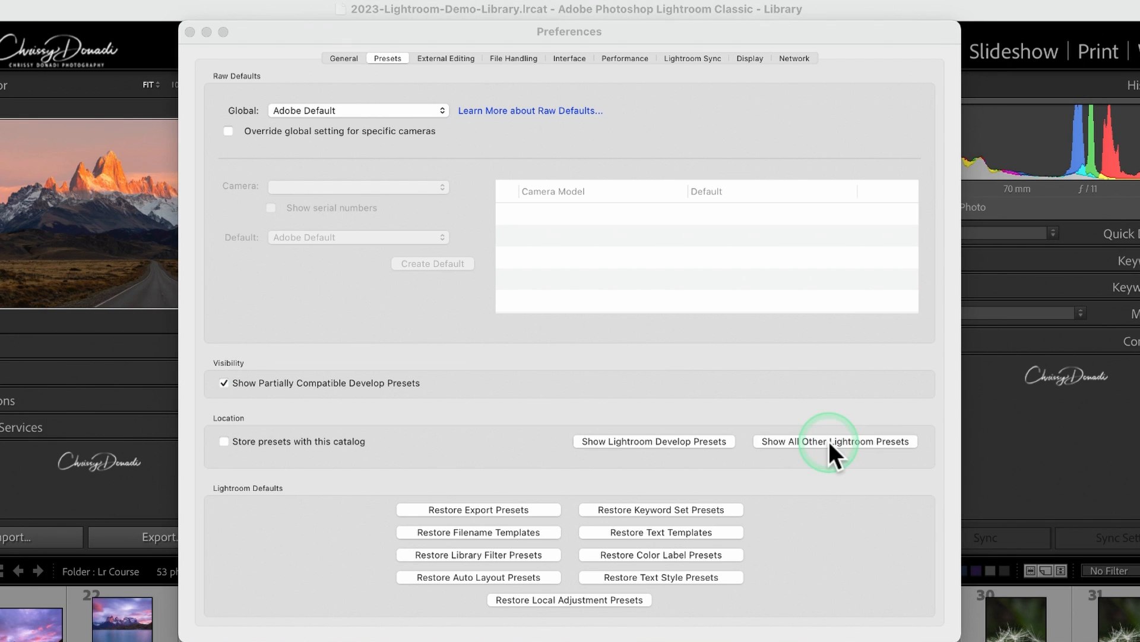
double_click(921, 472)
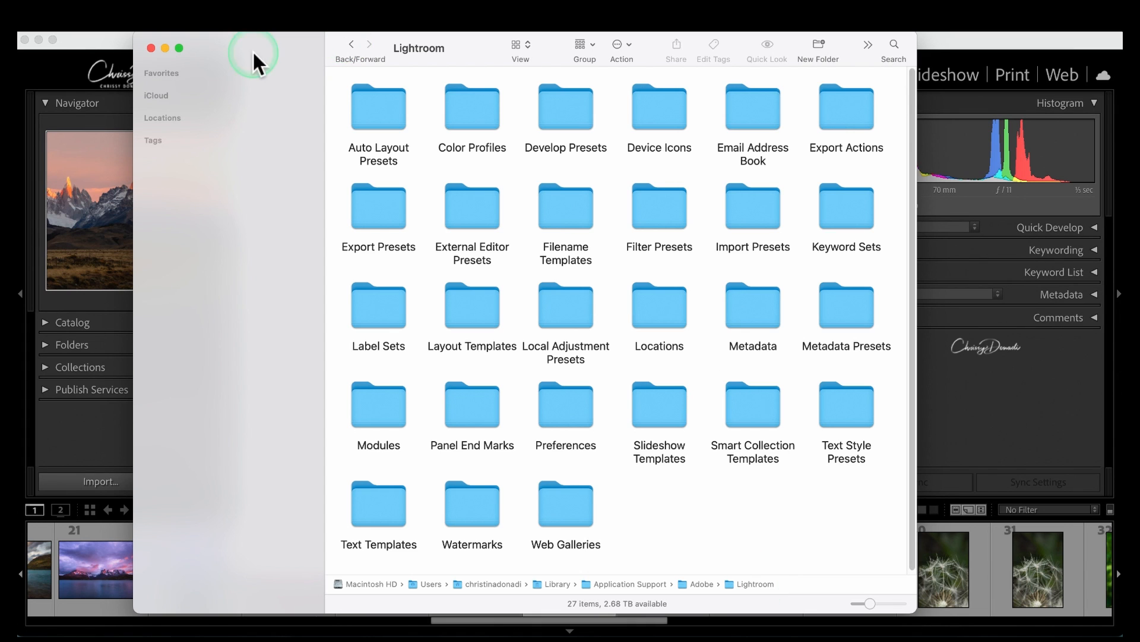
Step: Return to Preferences and toggle 'Store presets with this catalog' on and back off
left_click(151, 48)
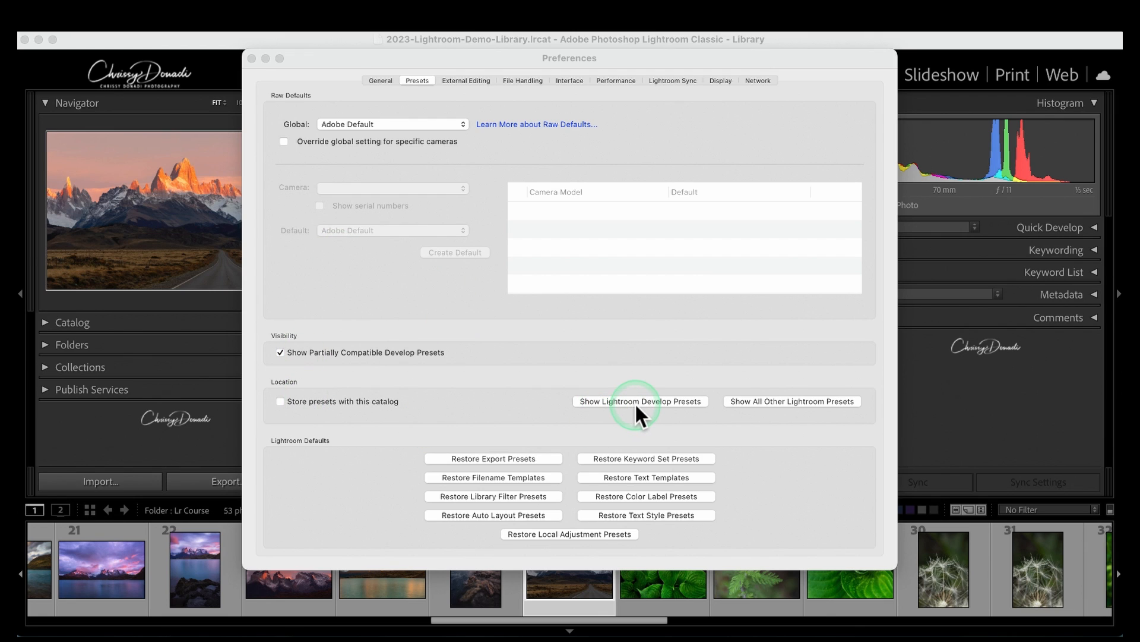
left_click(520, 366)
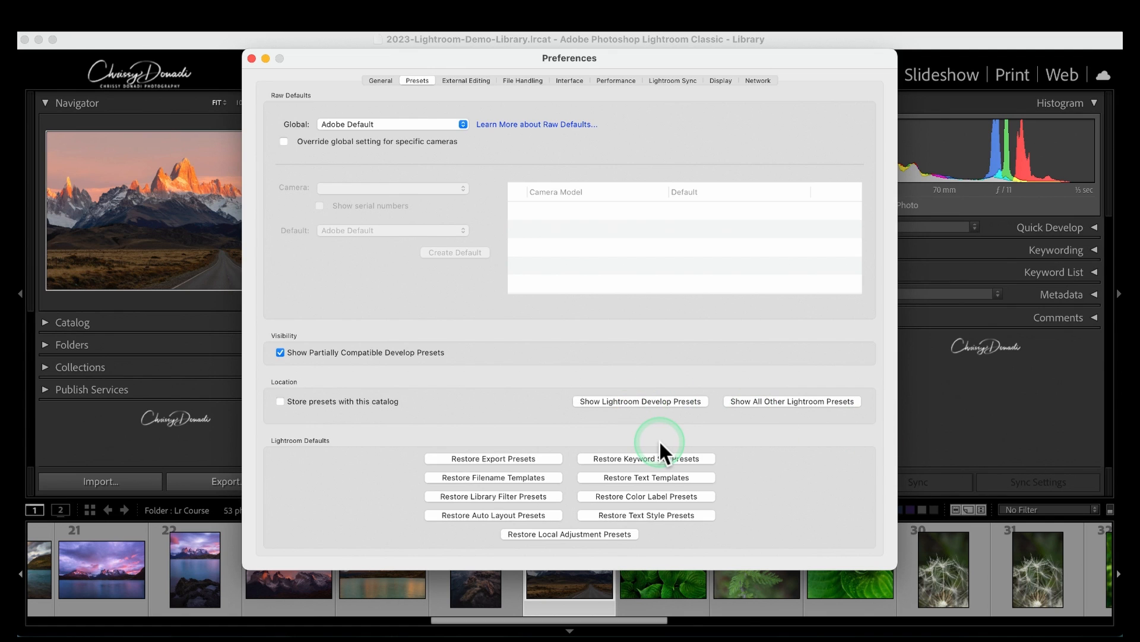
left_click(280, 401)
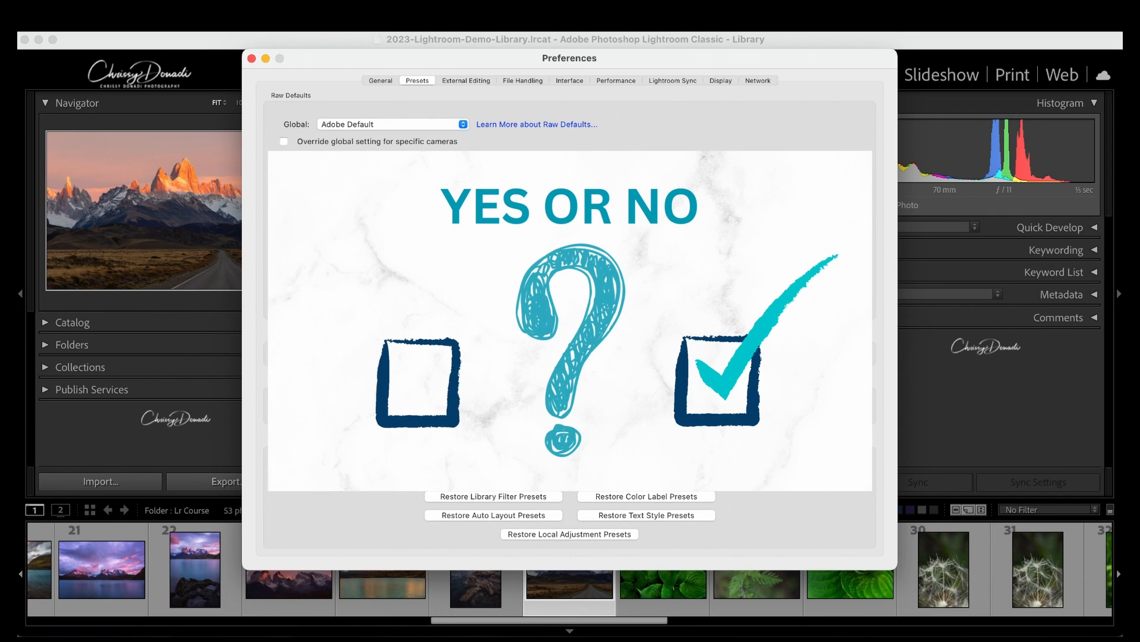
left_click(280, 402)
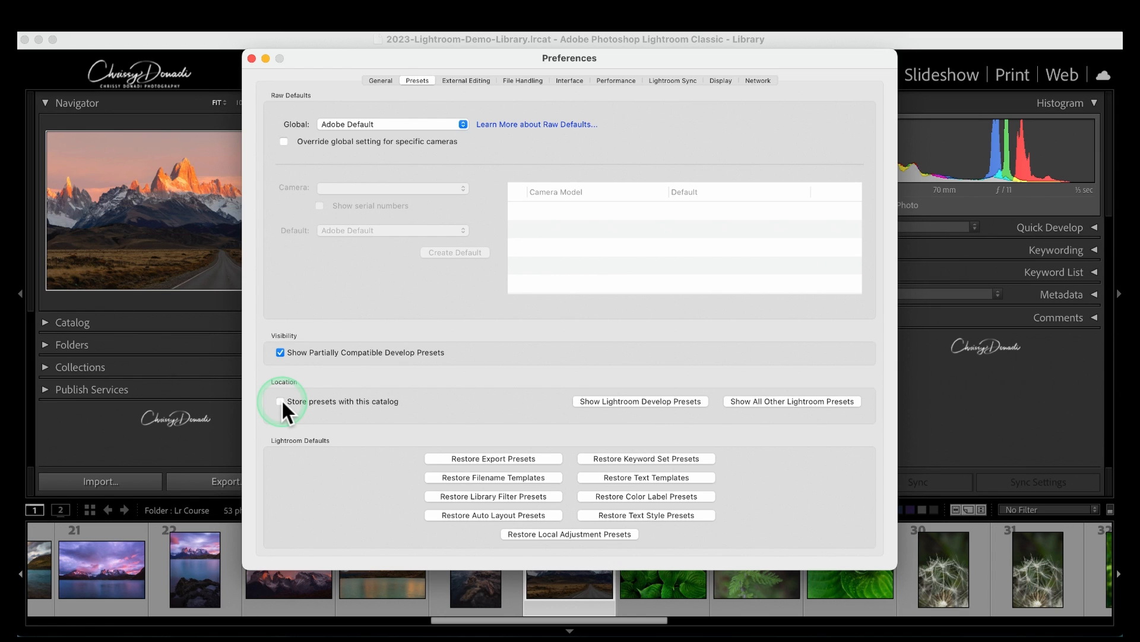
Step: Tick the 'Store presets with this catalog' checkbox in the Presets preferences
left_click(280, 401)
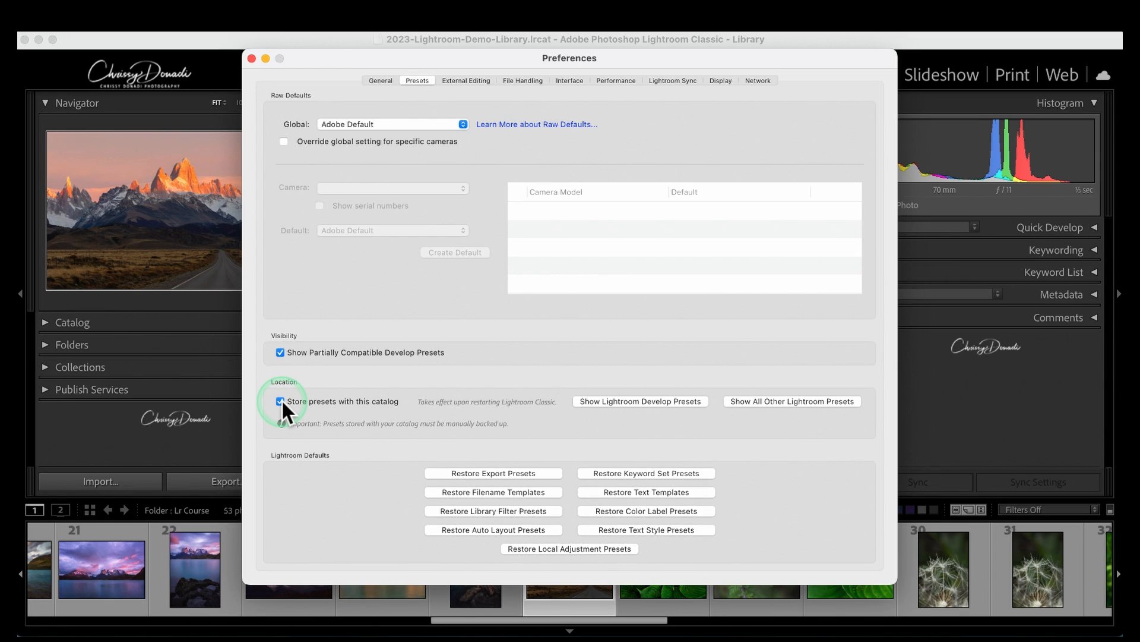
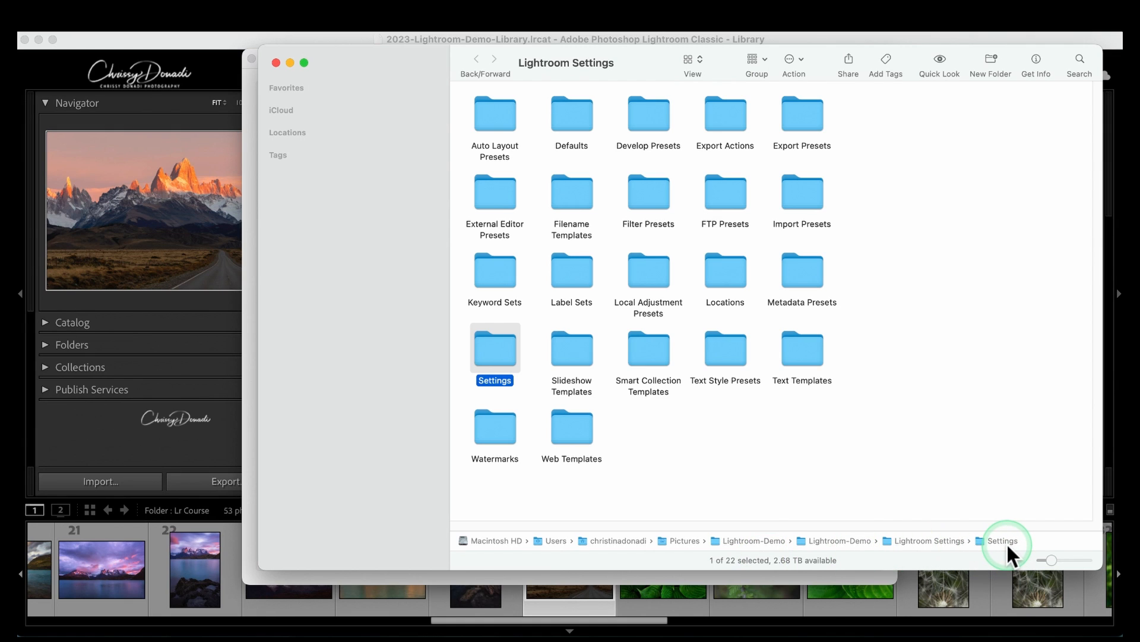
Step: Close the Lightroom Settings folder window in Finder
left_click(276, 63)
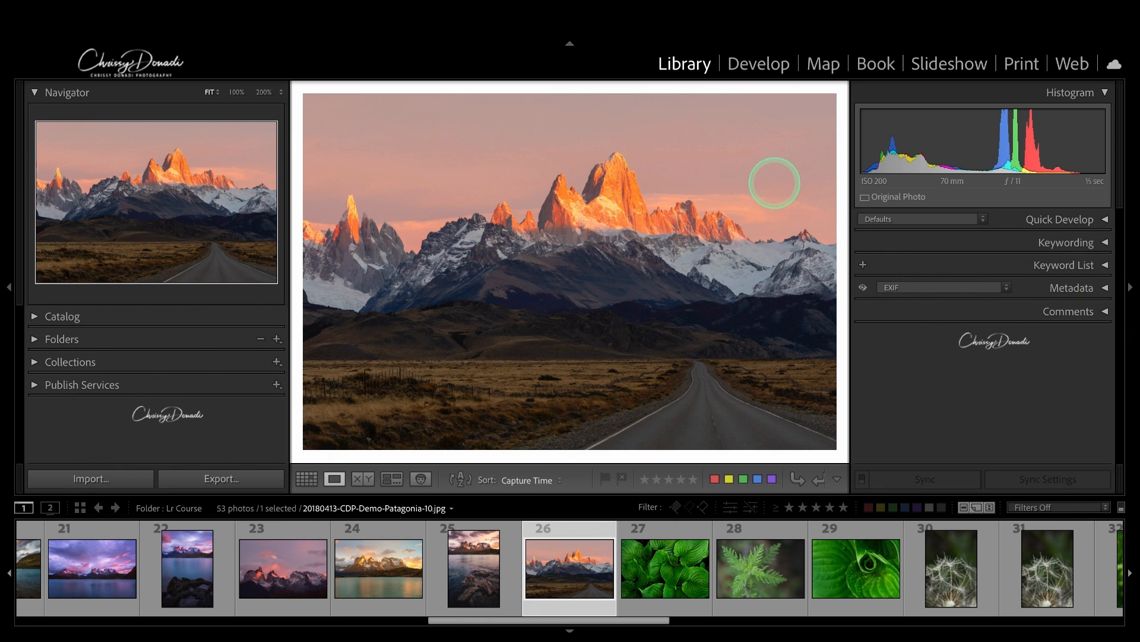
Step: Switch to the Develop module to edit the Patagonia mountain photo
left_click(749, 65)
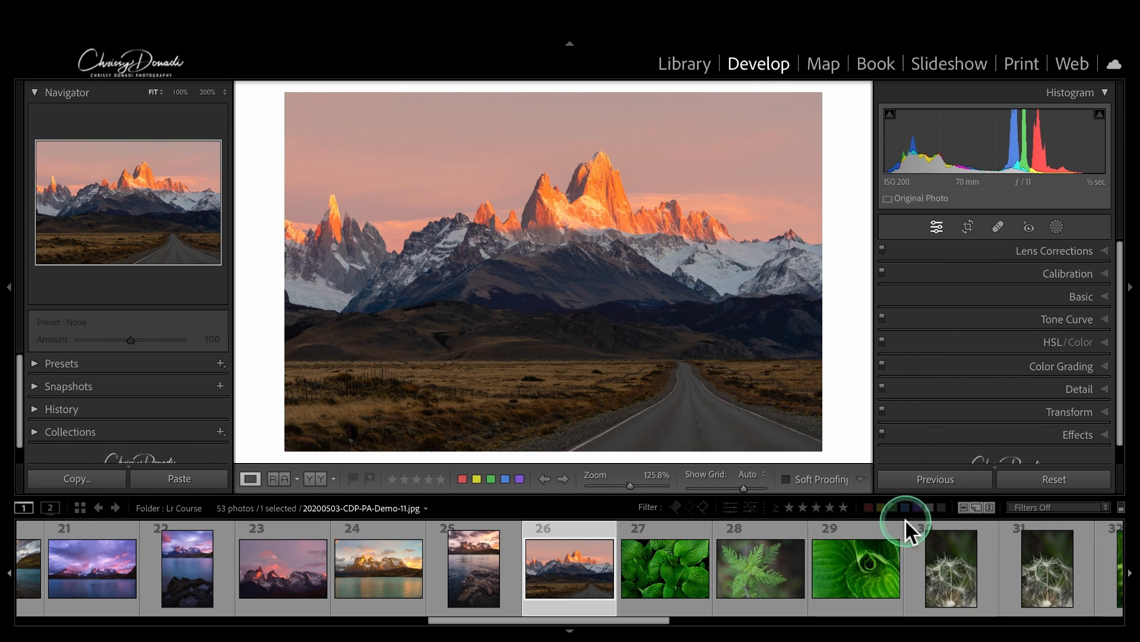
Step: Expand the Basic panel, select only the Patagonia photo, and collapse the Navigator
left_click(1075, 291)
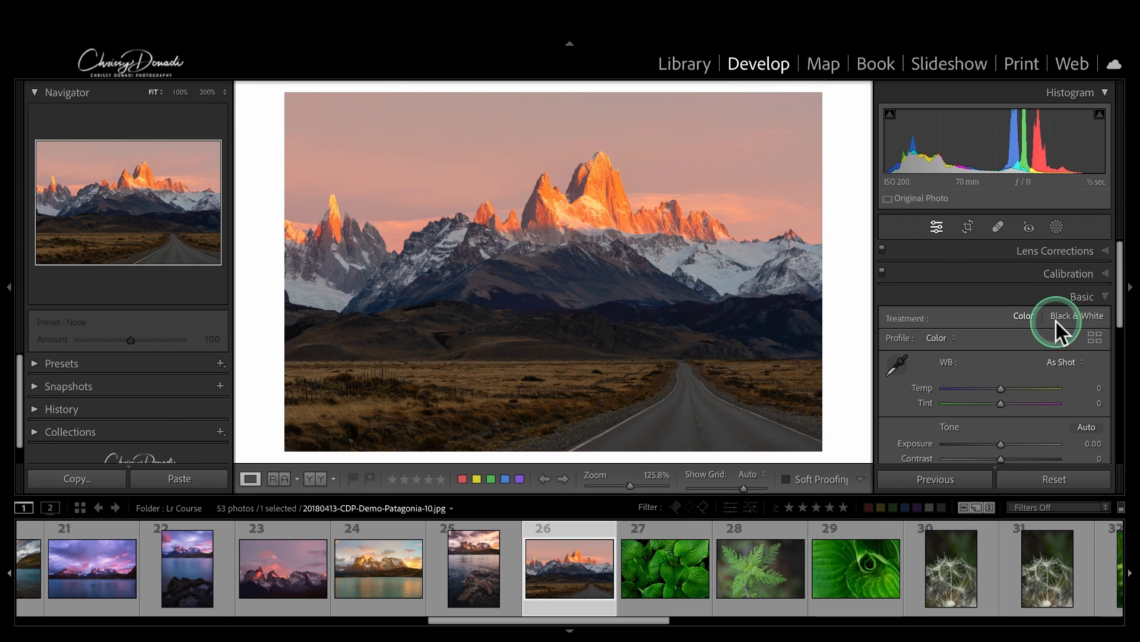
left_click(765, 564, "shift")
left_click(957, 479)
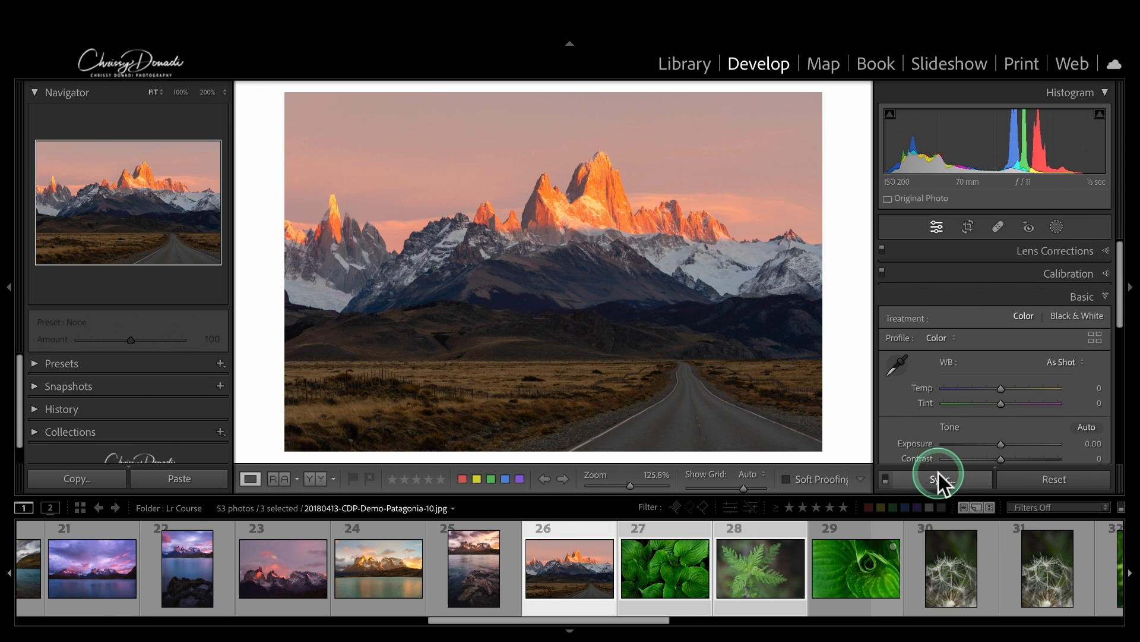
left_click(538, 538)
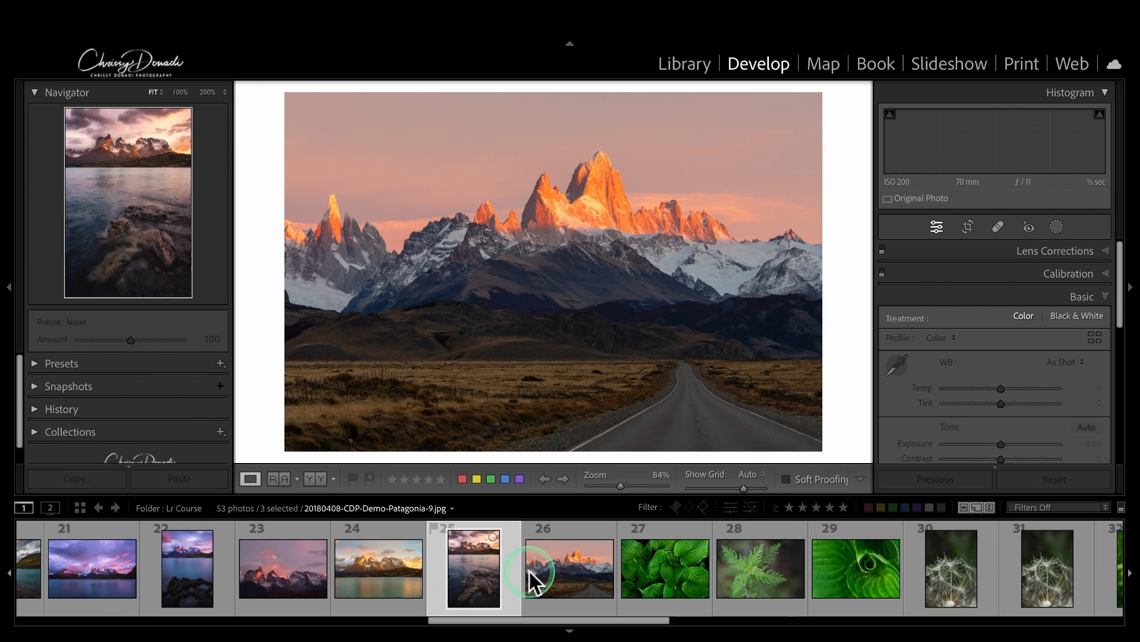
left_click(554, 572)
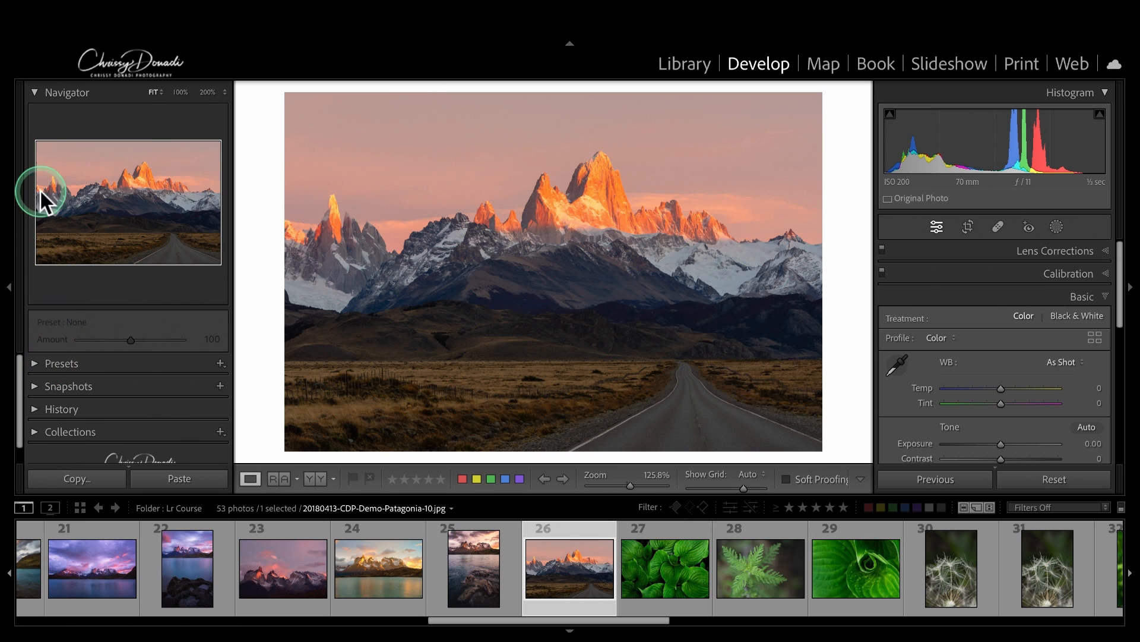
left_click(35, 93)
left_click(40, 167)
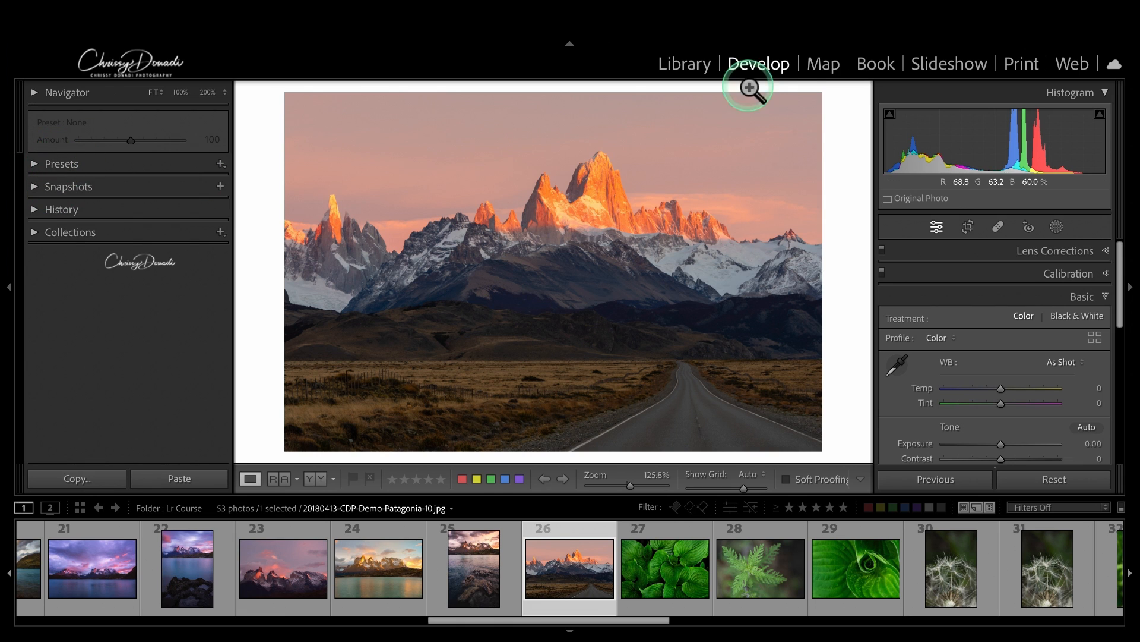
Step: Expand the Presets panel and browse the Adaptive: Sky group before collapsing it
left_click(35, 166)
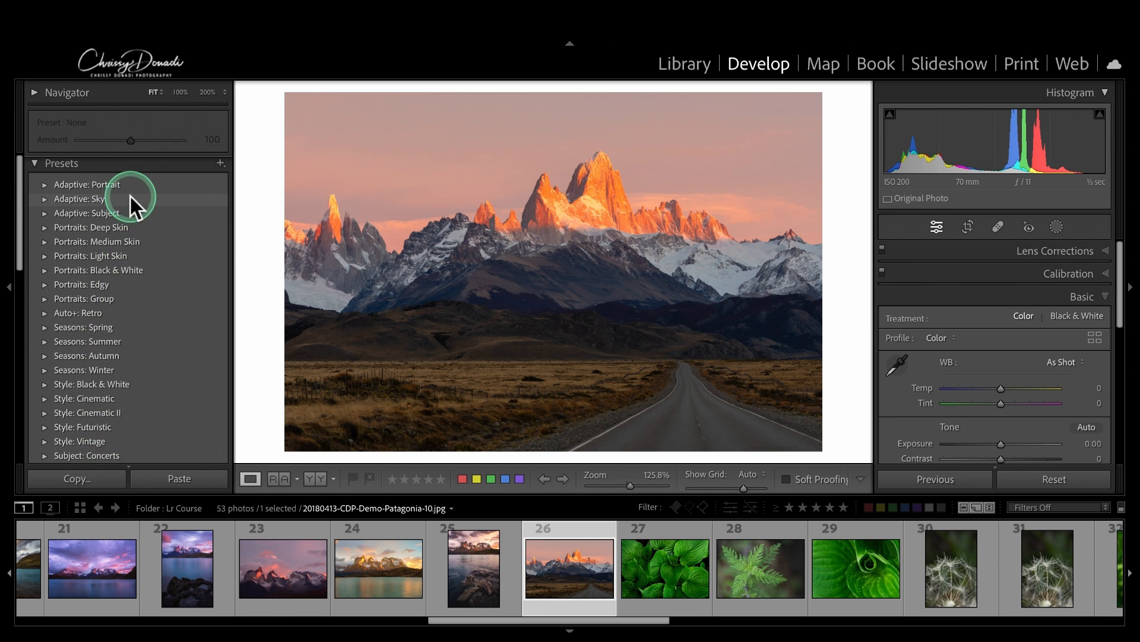
left_click(45, 199)
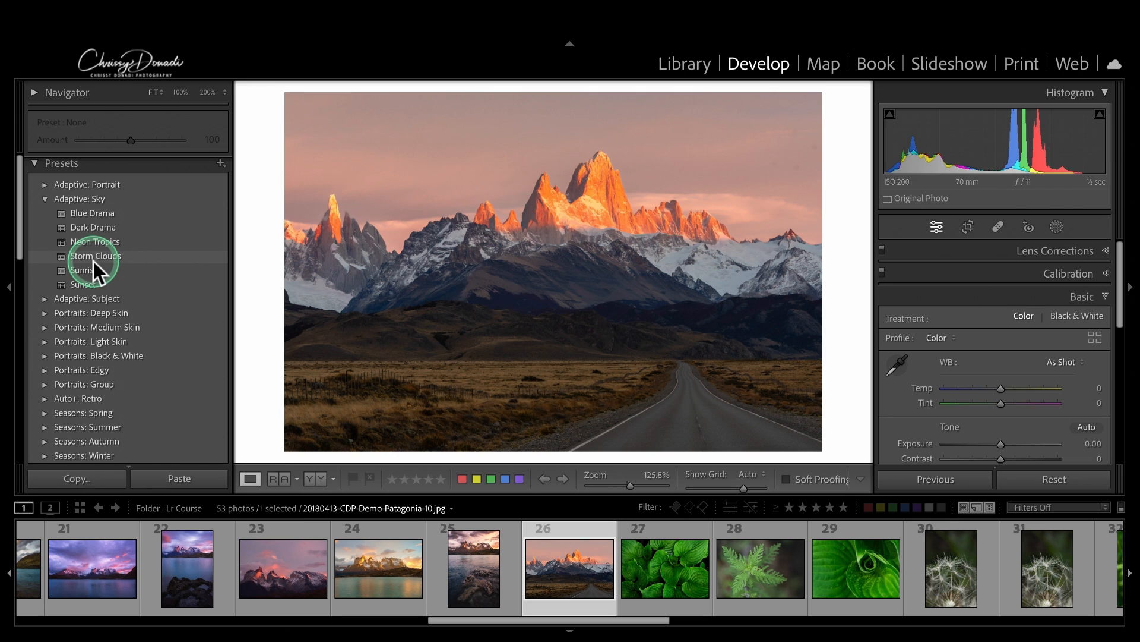
left_click(45, 200)
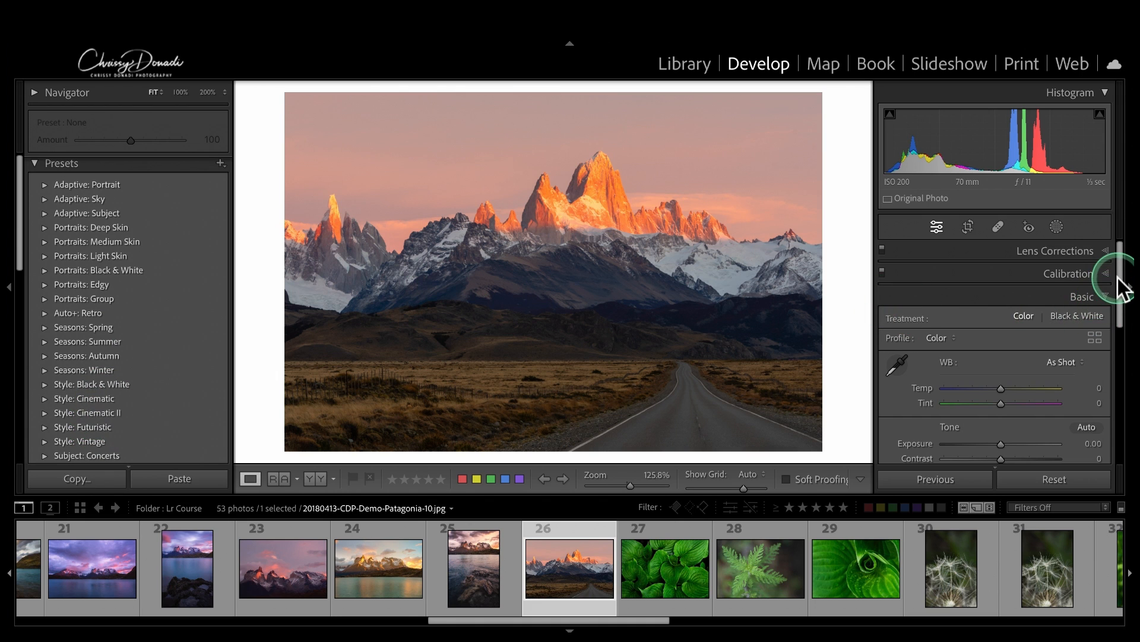
Step: Set Highlights -41, Shadows +48, Whites -43 and Blacks +31 in the Basic panel
left_click_drag(1124, 288, 1115, 326)
left_click_drag(998, 377, 1021, 421)
left_click(1028, 387)
left_click_drag(1122, 304, 1014, 410)
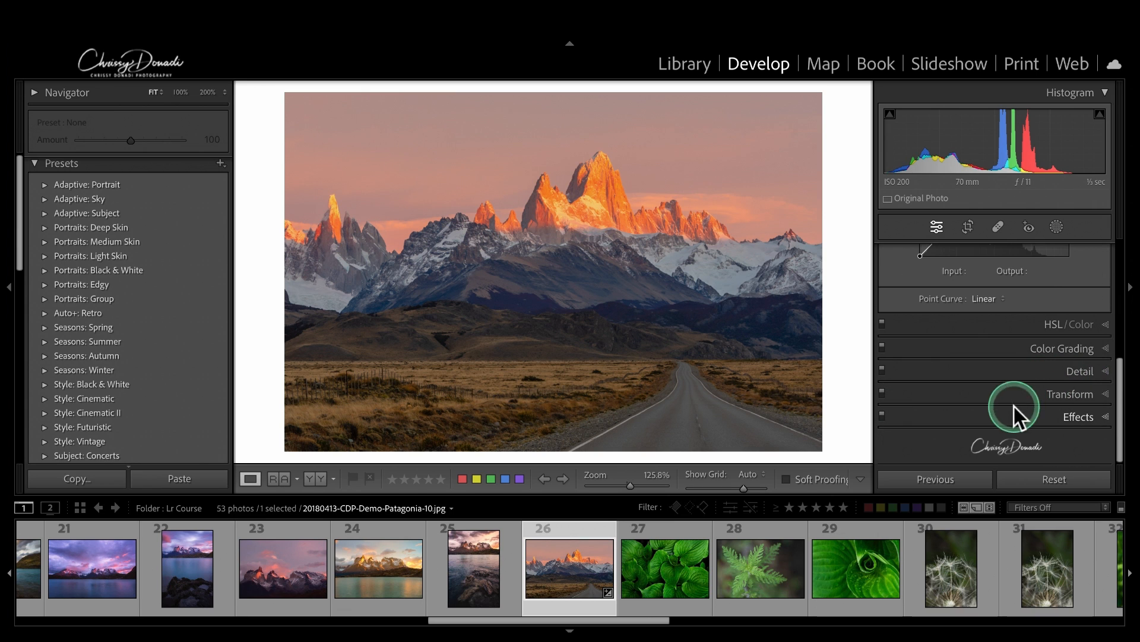
Step: Apply the Medium Contrast point curve in the Tone Curve panel
left_click(985, 300)
left_click(989, 313)
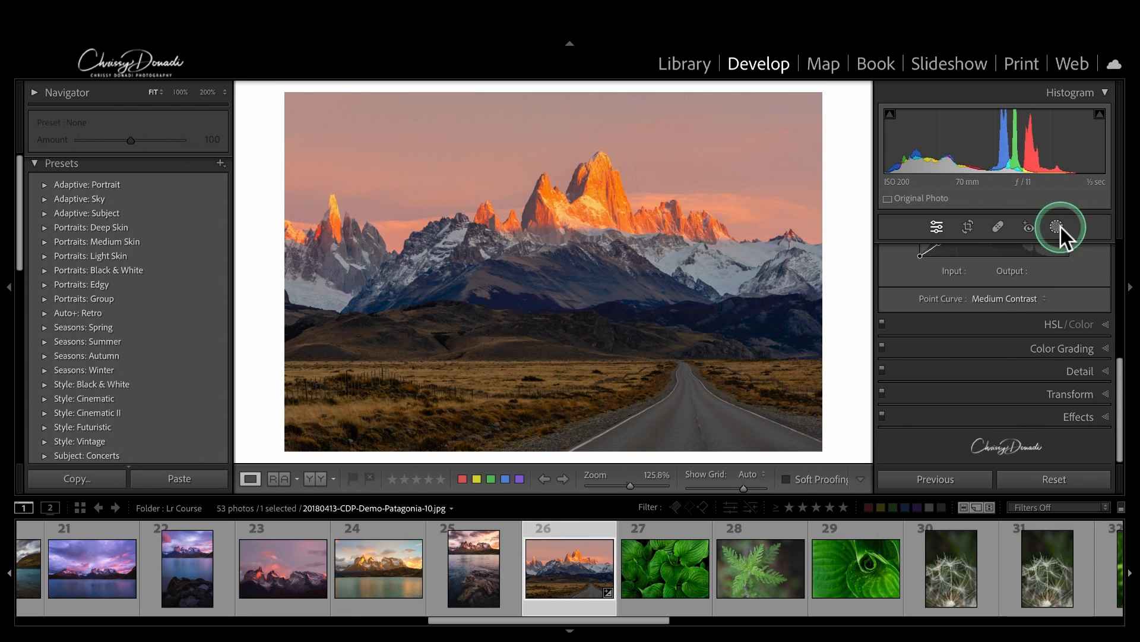
left_click_drag(1120, 382, 1110, 254)
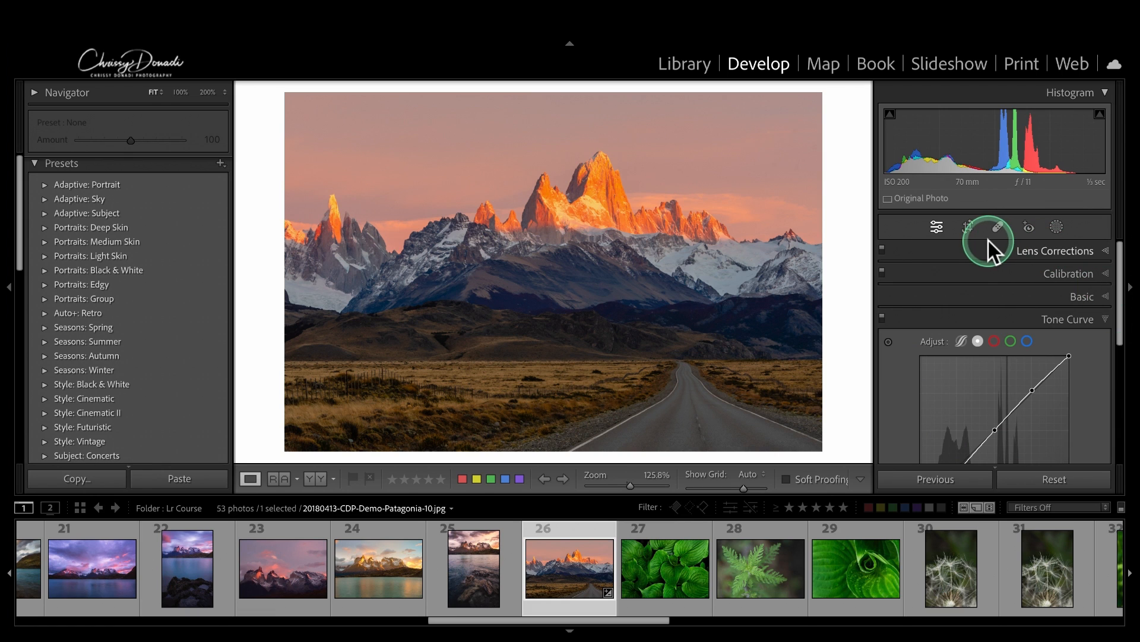
left_click(83, 166)
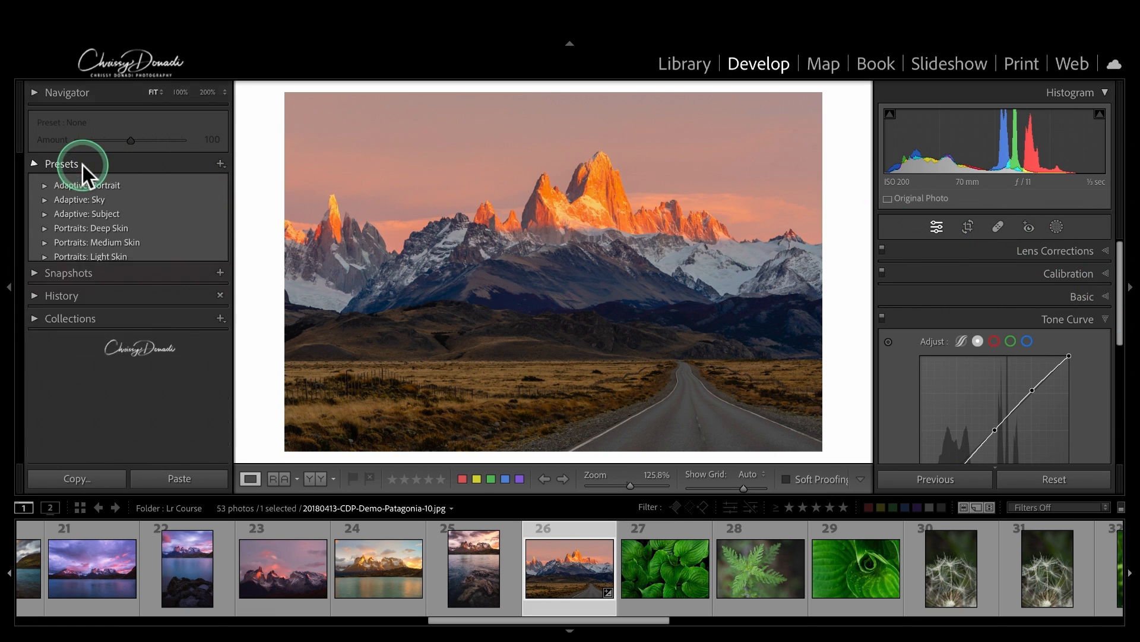
Step: Start a new Develop preset from the current edits via the Presets + menu
left_click(83, 165)
left_click(222, 165)
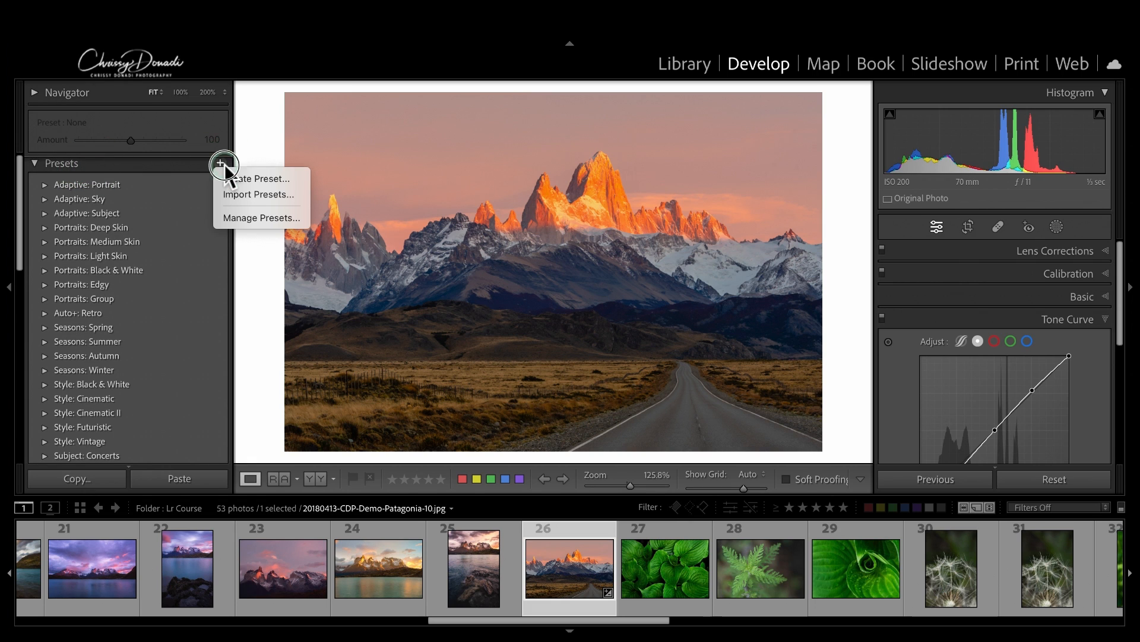
left_click(258, 195)
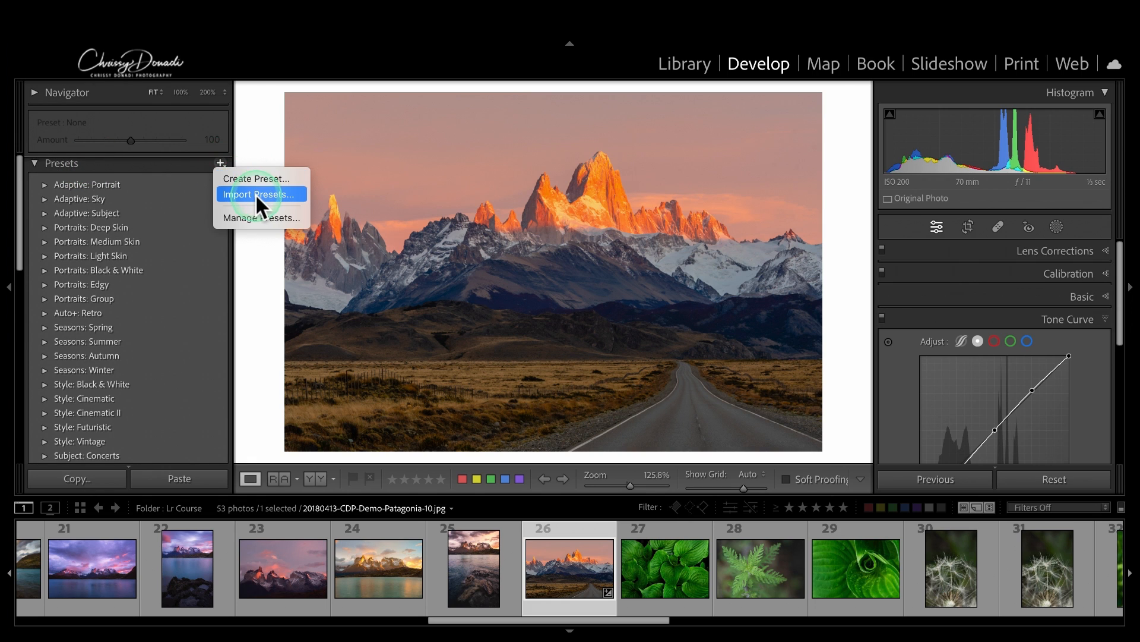
left_click(281, 178)
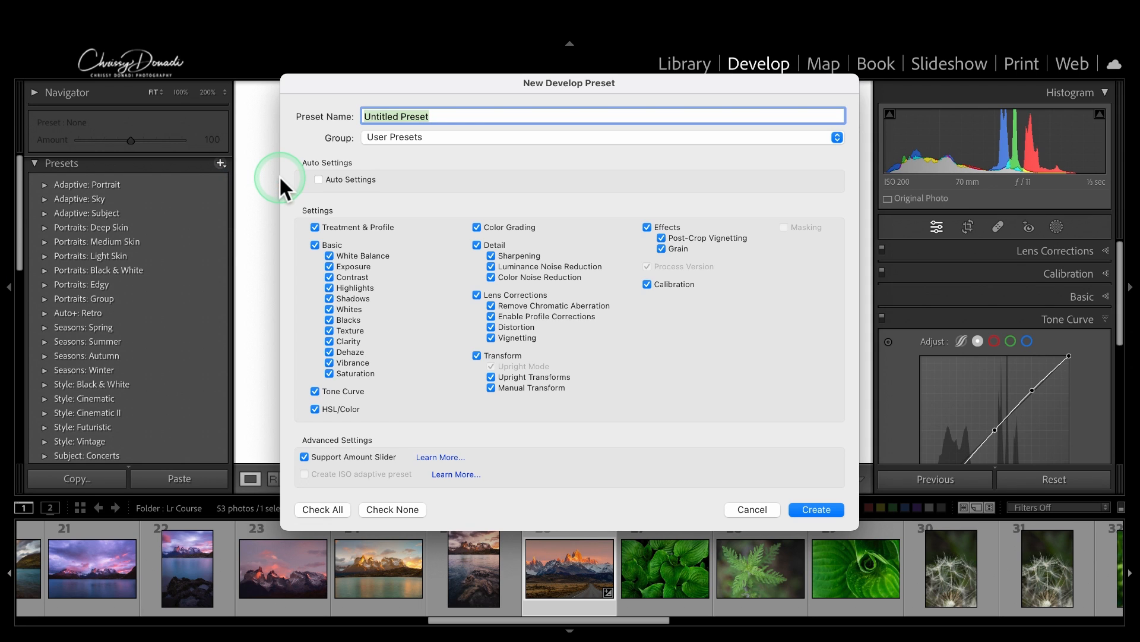
Step: Name the preset 'Test Preset' and place it in a new 'Creative Ideas' group
type("Test P")
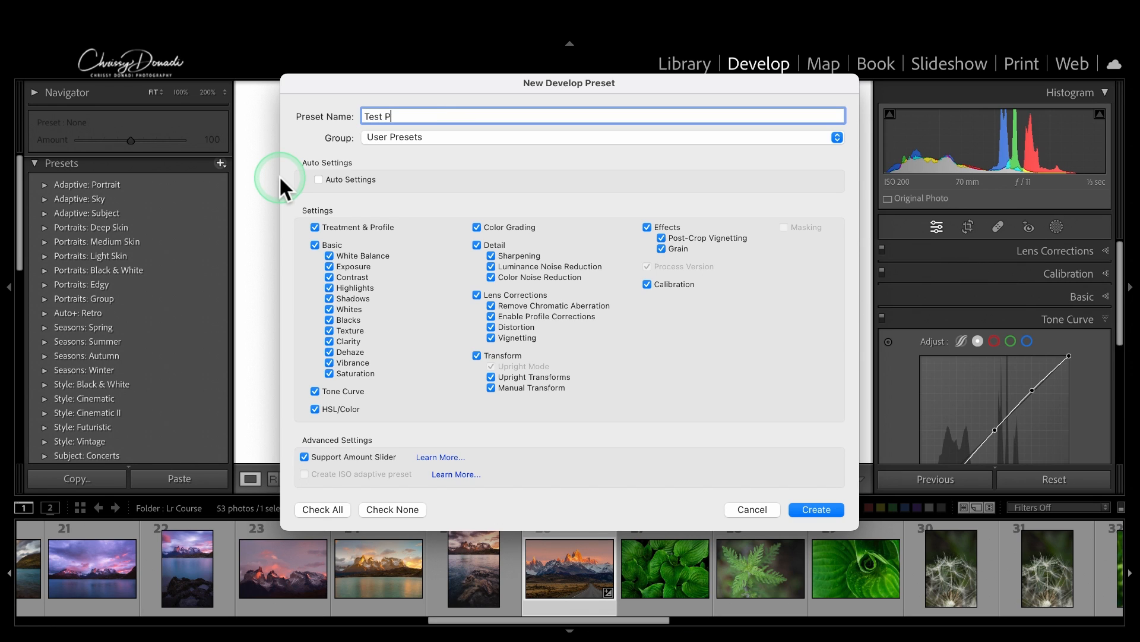
type("reset")
left_click(428, 136)
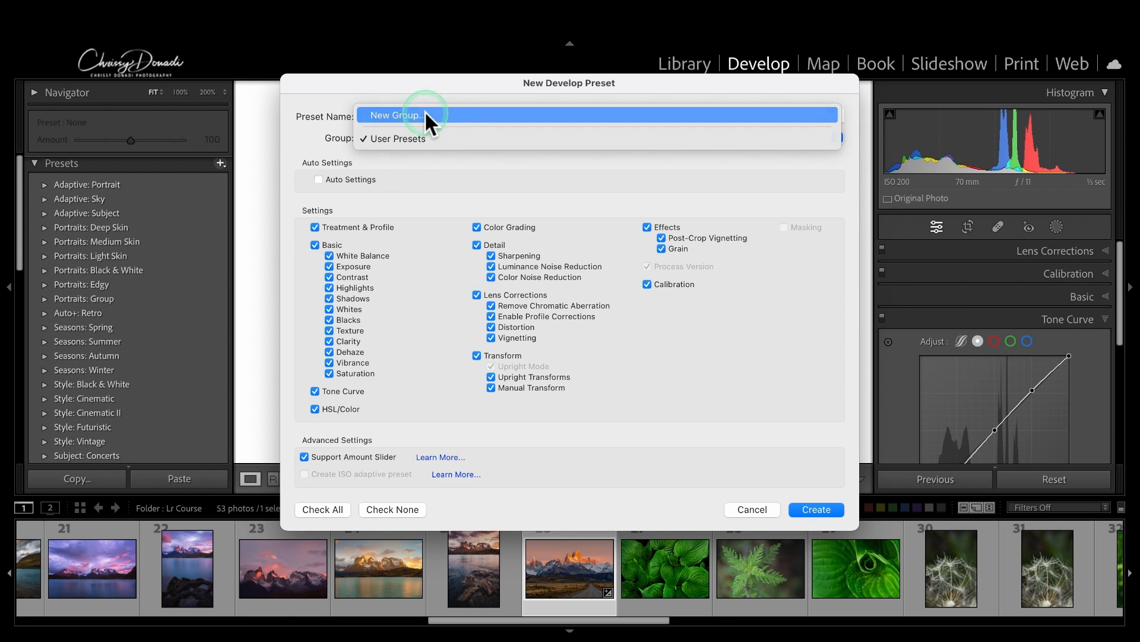
left_click(425, 114)
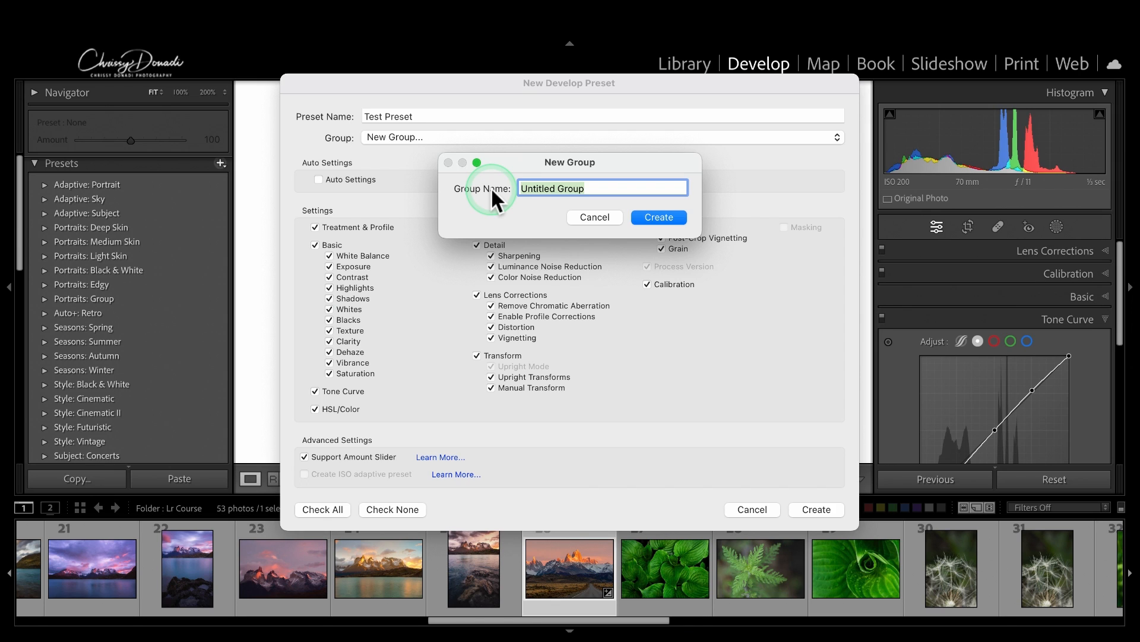
type("Creative Ideas")
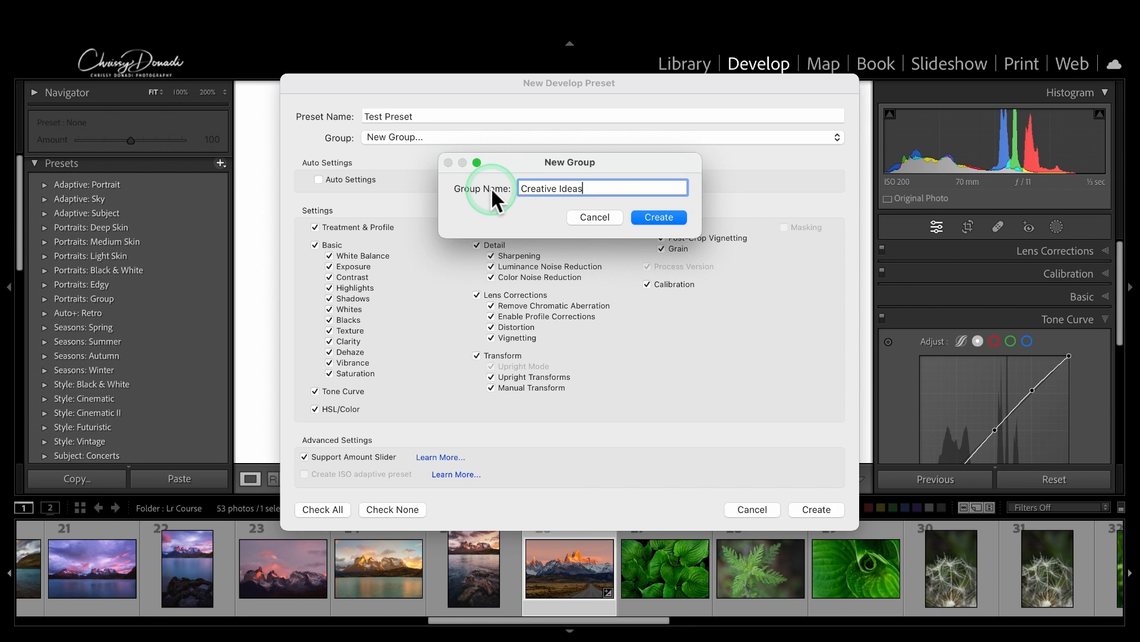
left_click(666, 219)
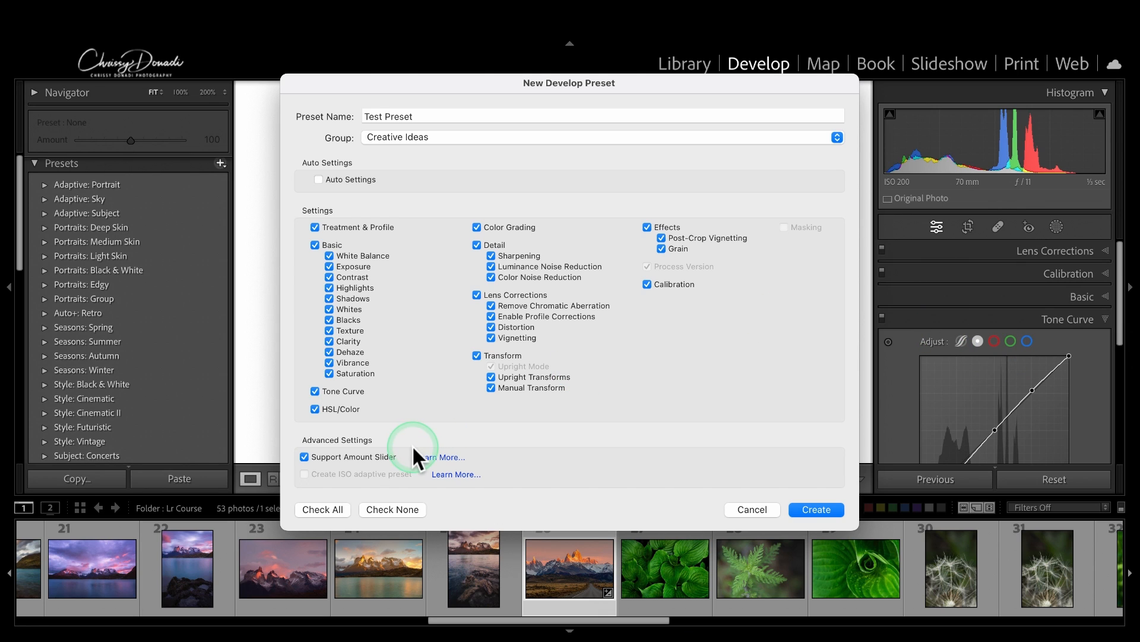
Step: Include every setting with Check All and create the preset
left_click(336, 506)
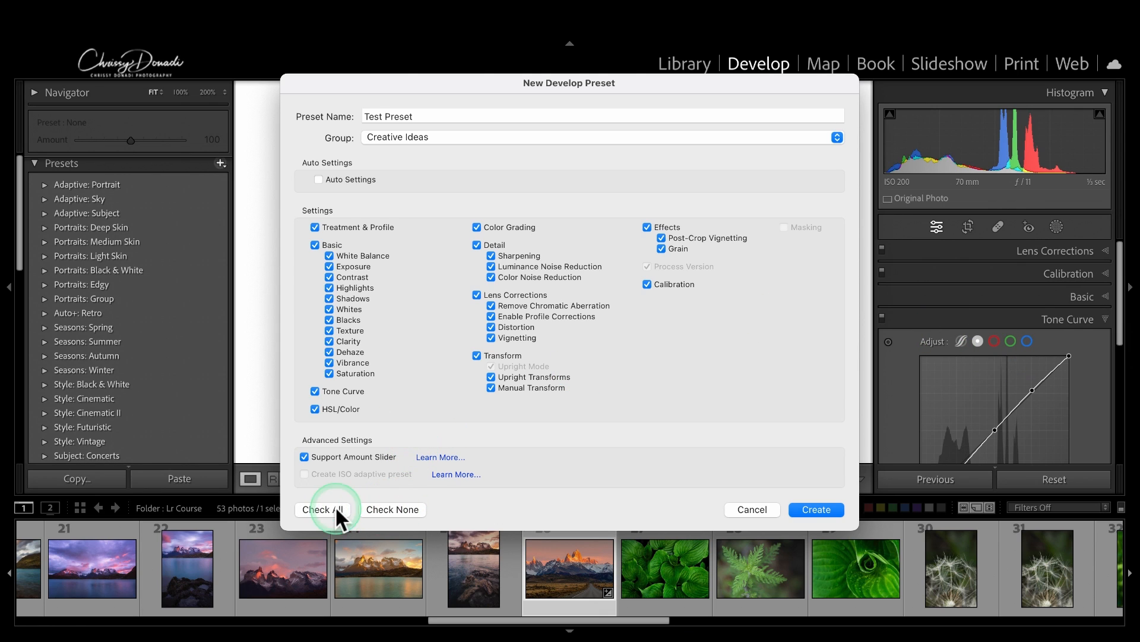
left_click(394, 506)
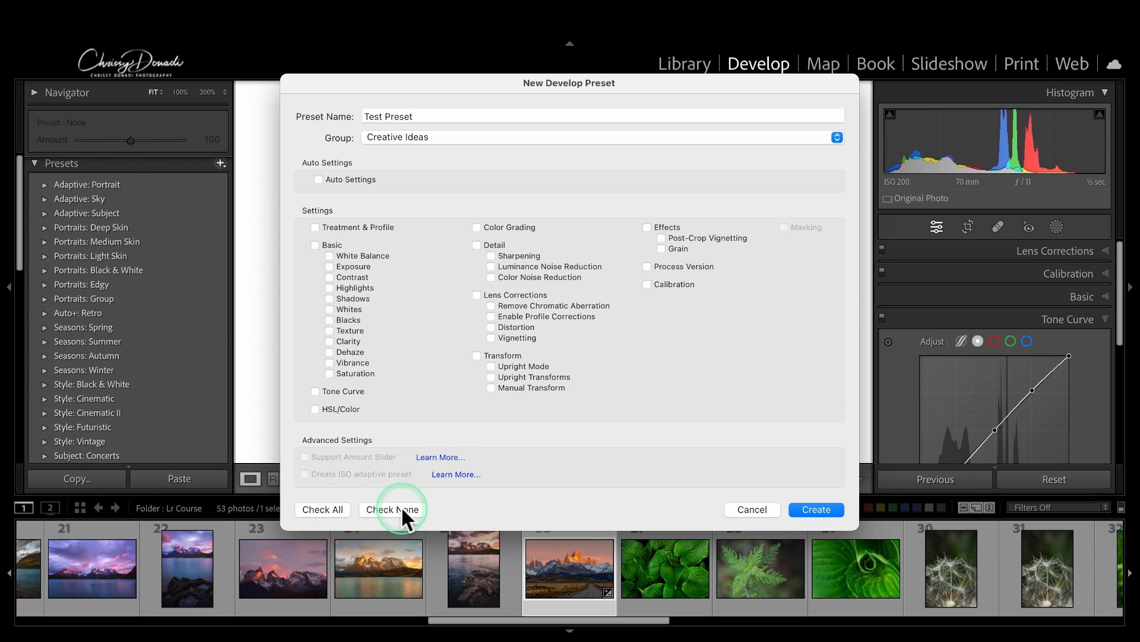
left_click(319, 508)
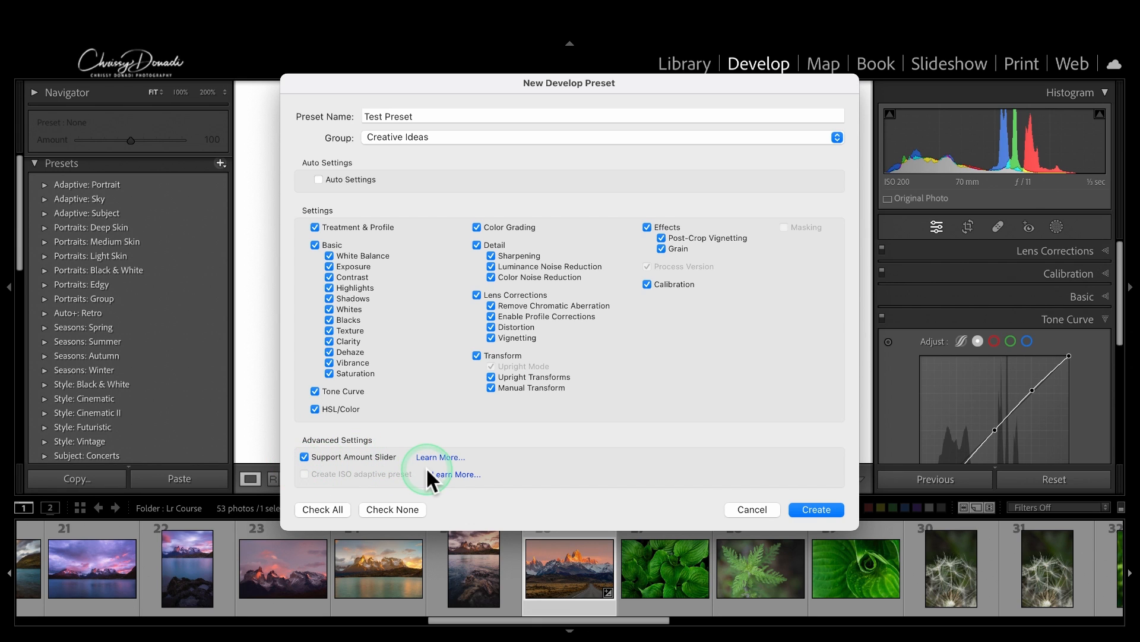
left_click(811, 509)
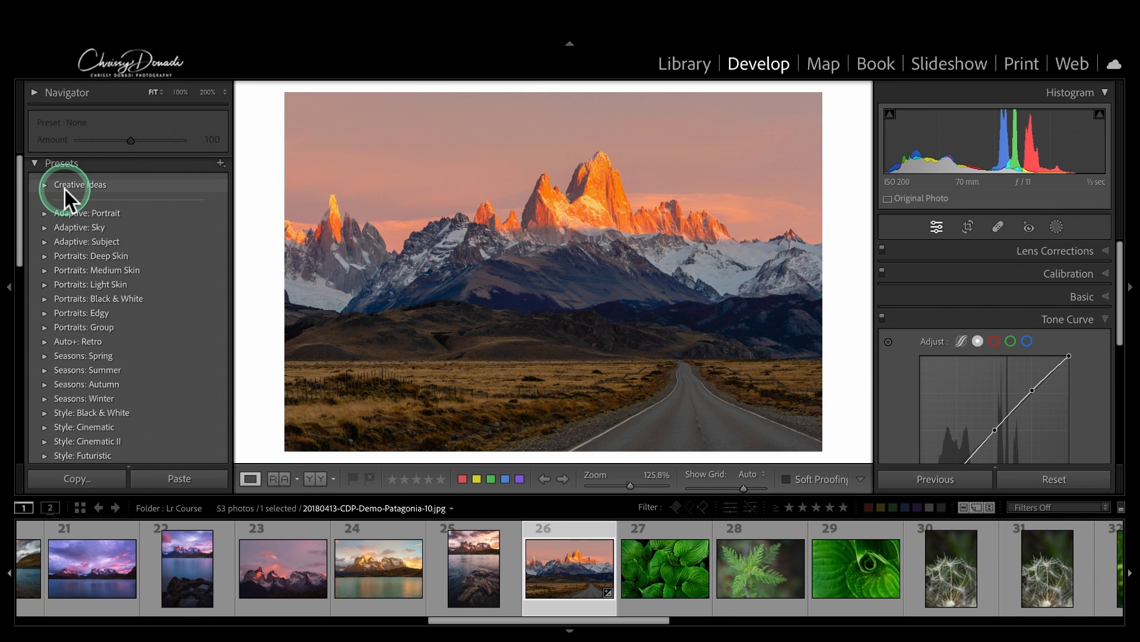
Step: Expand Creative Ideas, try Blue Drama, then apply Test Preset at Amount 100
left_click(47, 186)
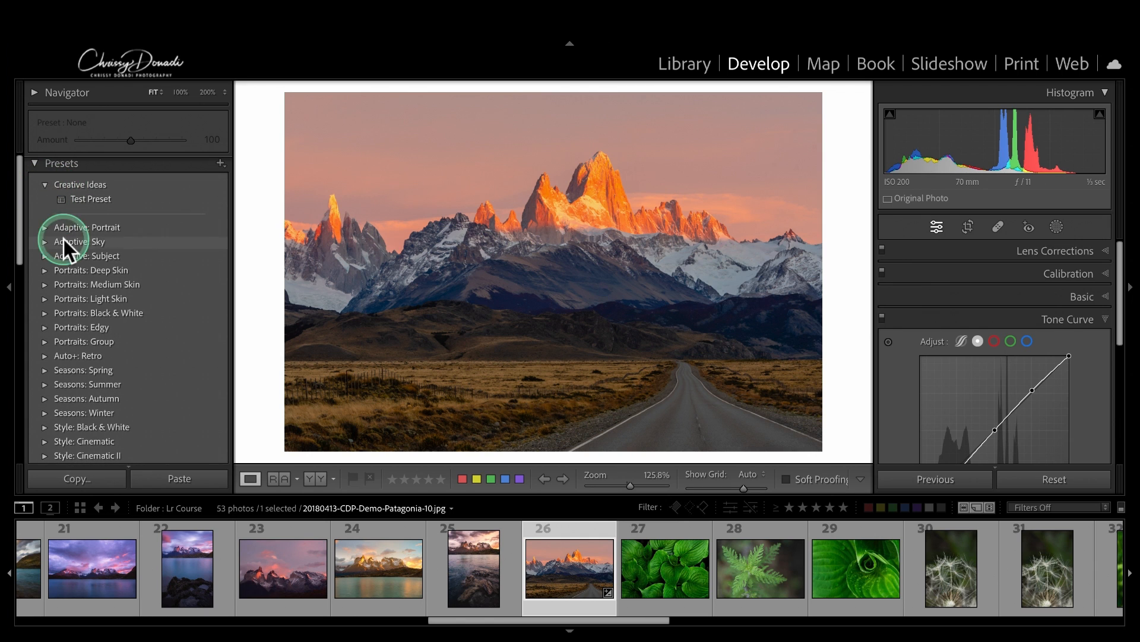
left_click(34, 240)
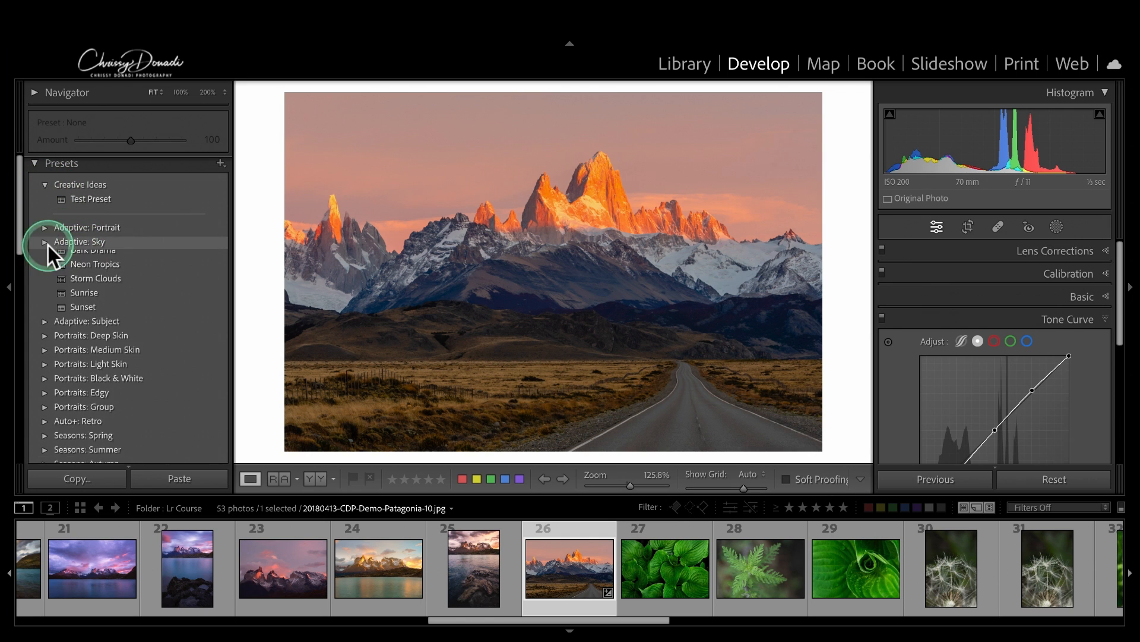
left_click(88, 255)
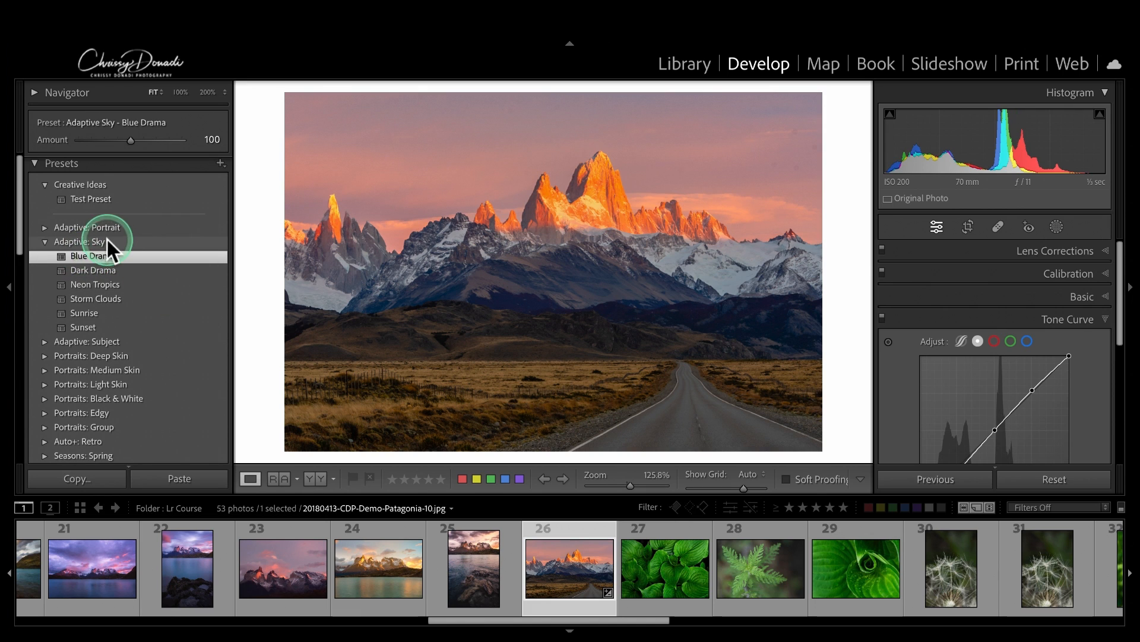
left_click(92, 198)
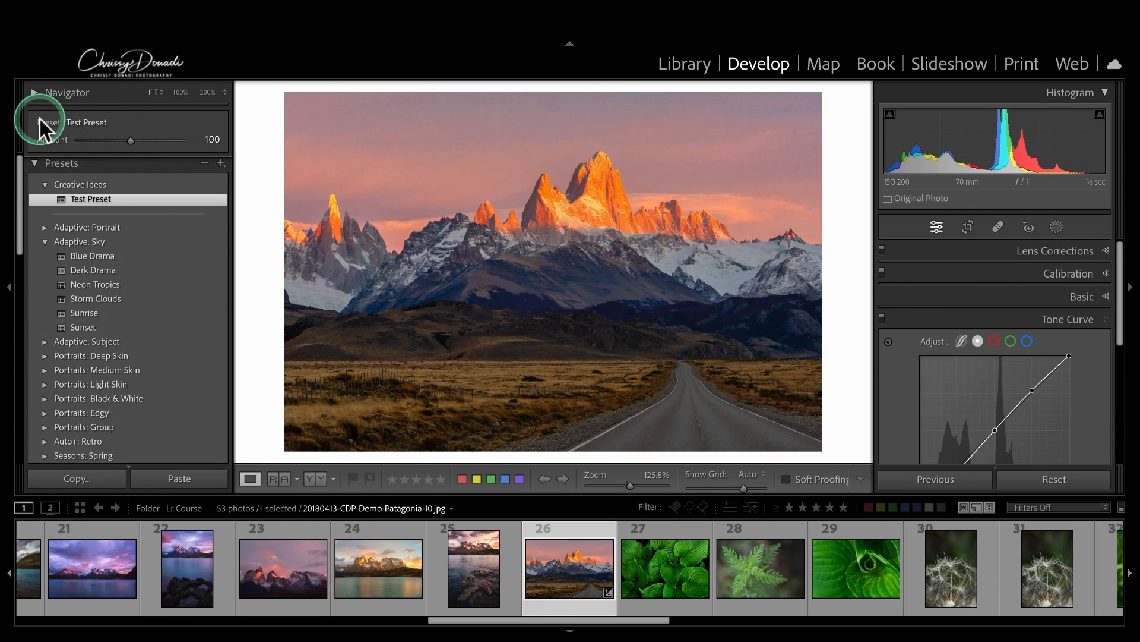
mouse_move(131, 140)
left_mouse_down()
mouse_move(76, 143)
mouse_move(234, 143)
mouse_move(81, 145)
mouse_move(131, 141)
left_mouse_up()
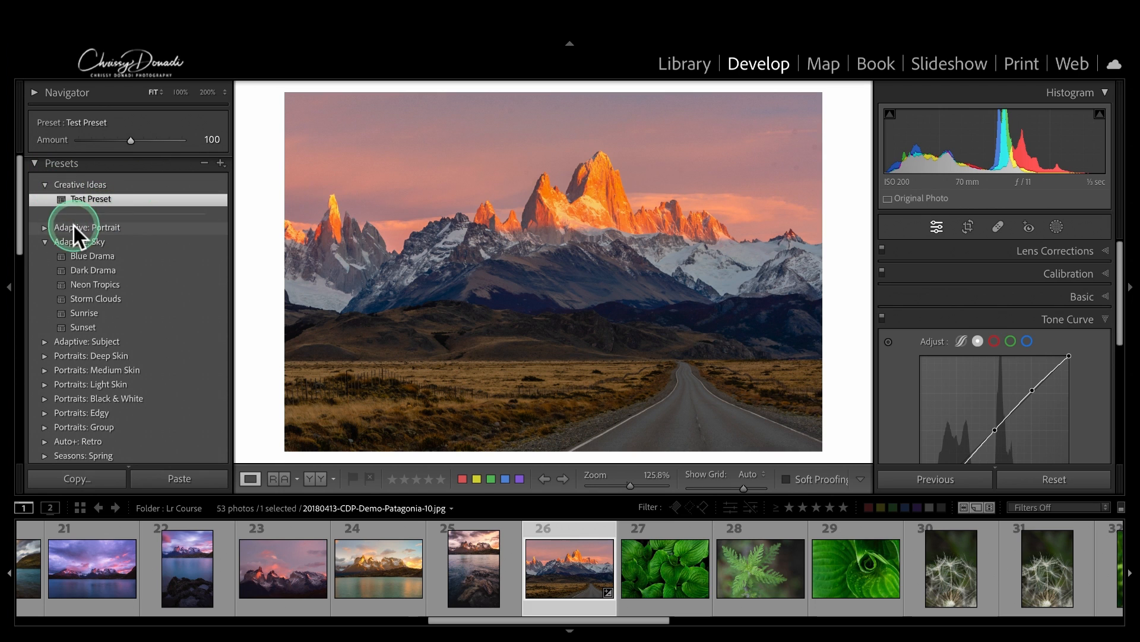
Step: Collapse the Adaptive: Sky group and scroll back to the top of the presets list
left_click(44, 241)
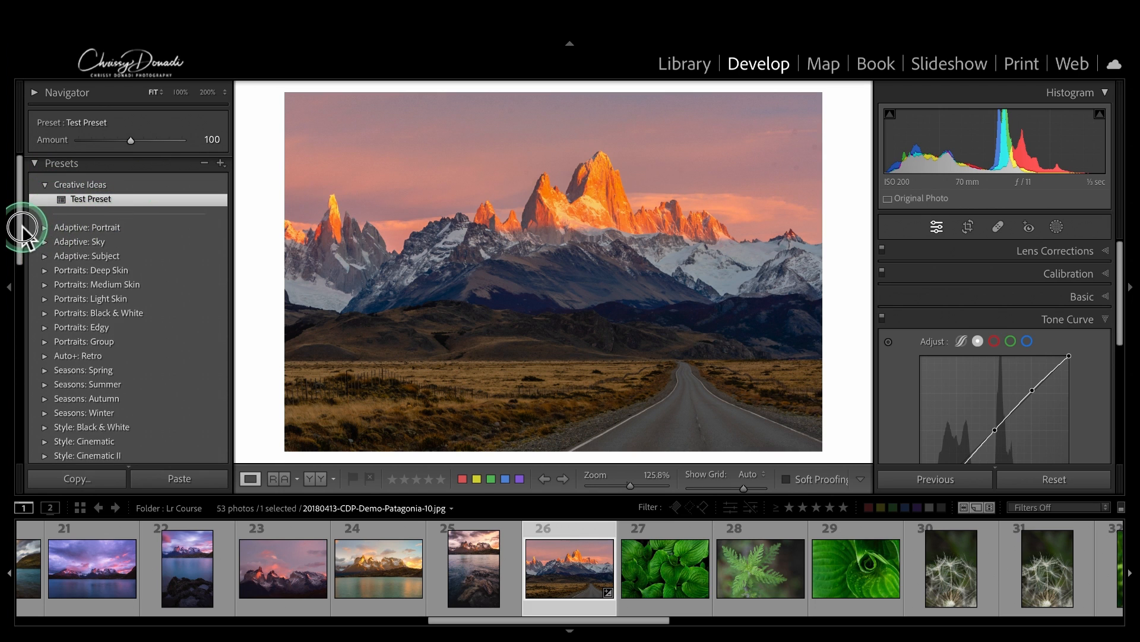
left_click_drag(22, 227, 32, 416)
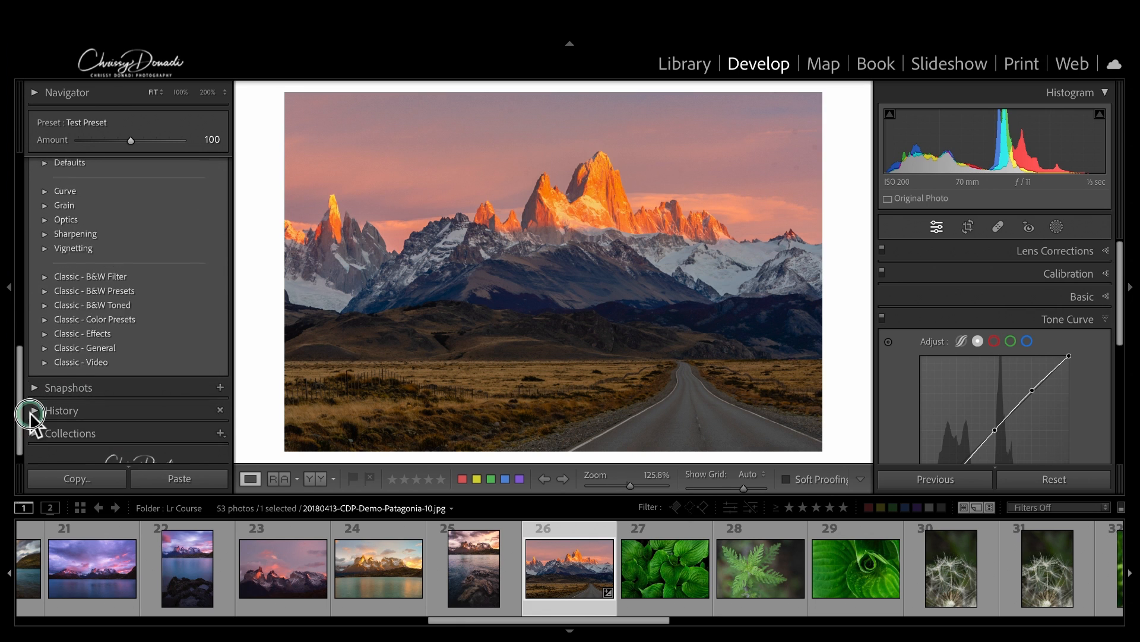
scroll(31, 356, "up", 10)
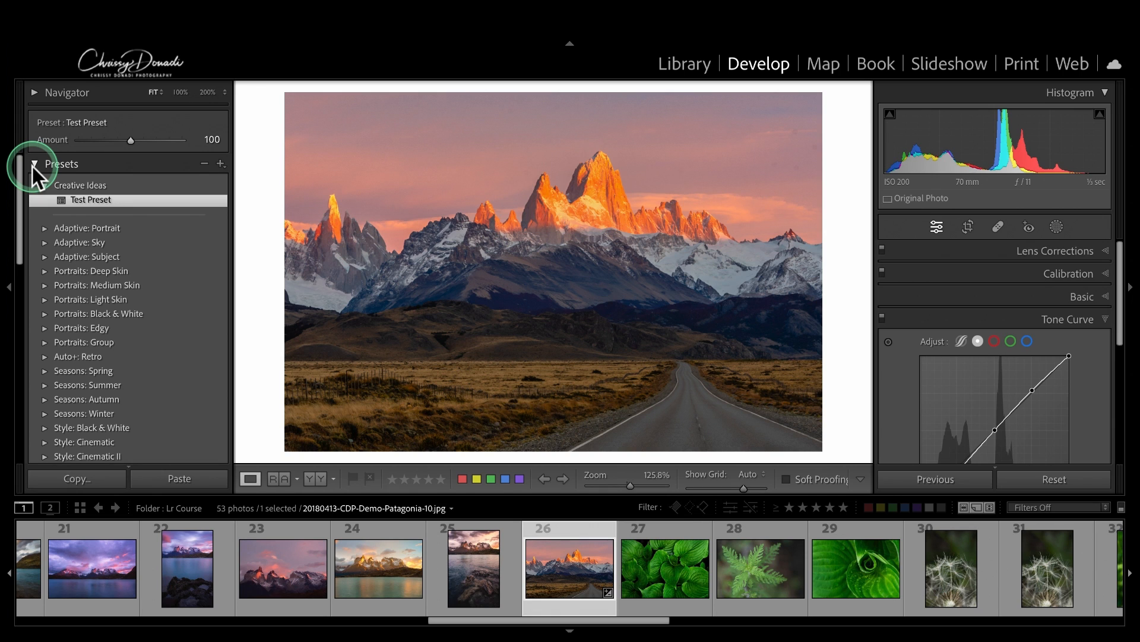
left_click(169, 201)
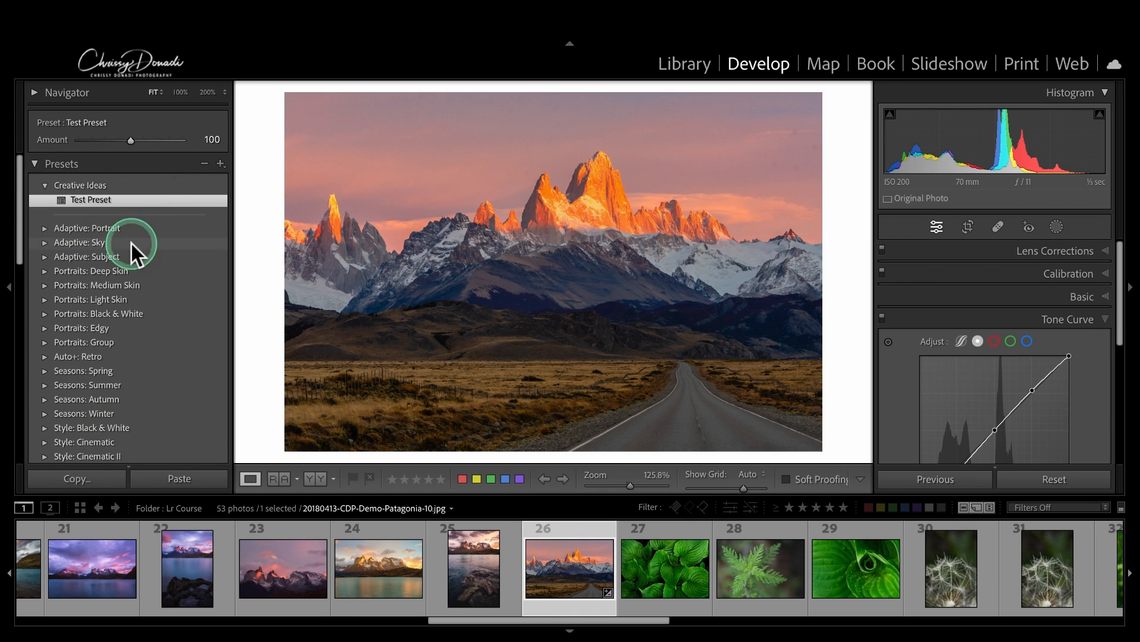
left_click(224, 166)
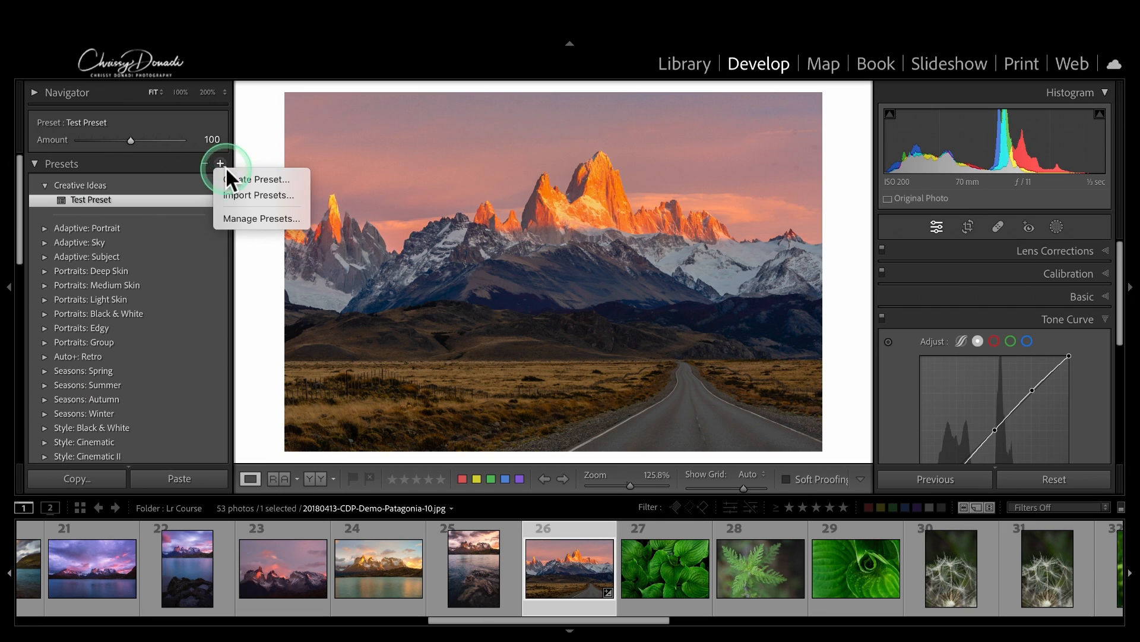
Step: In Manage Presets, uncheck all groups except Creative Ideas and save
left_click(240, 218)
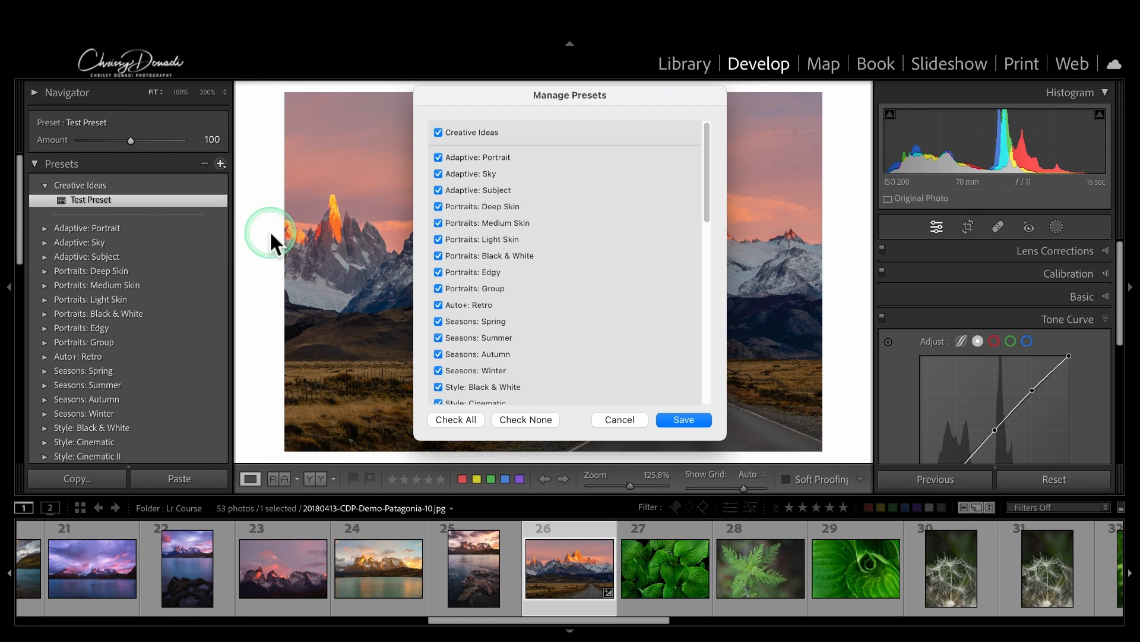
left_click(528, 420)
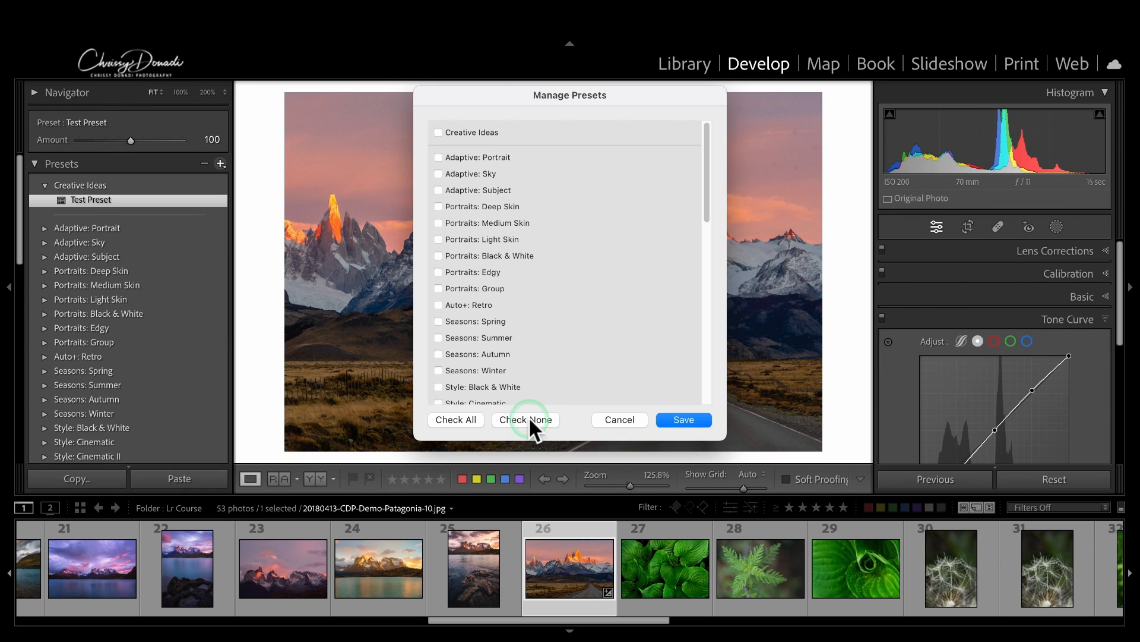
left_click(443, 133)
left_click(686, 418)
left_click(46, 187)
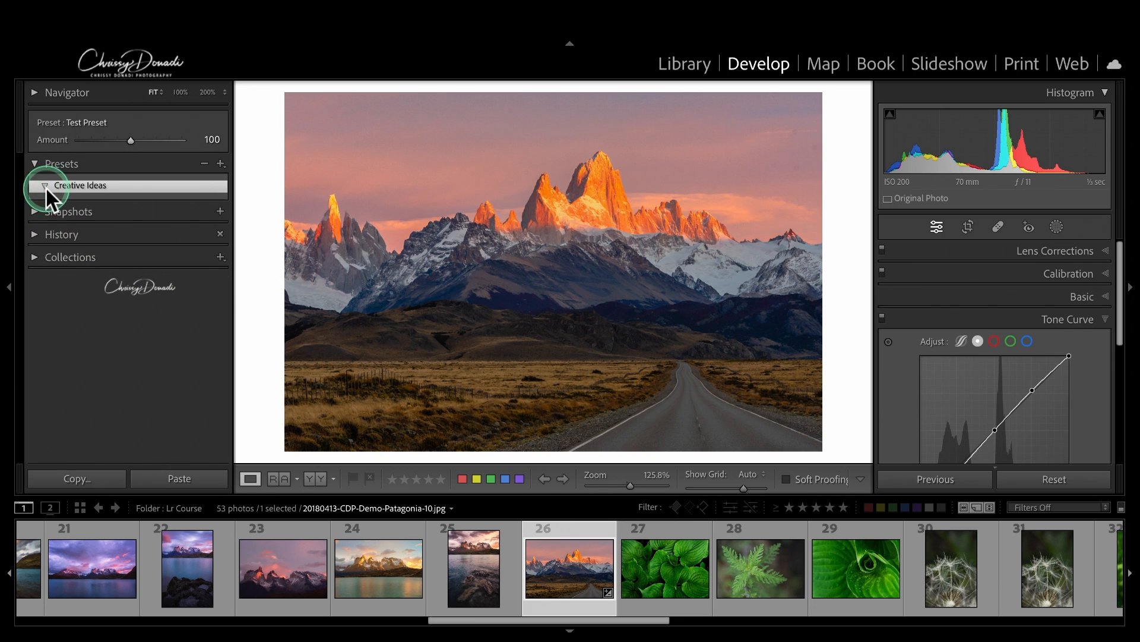
left_click(46, 187)
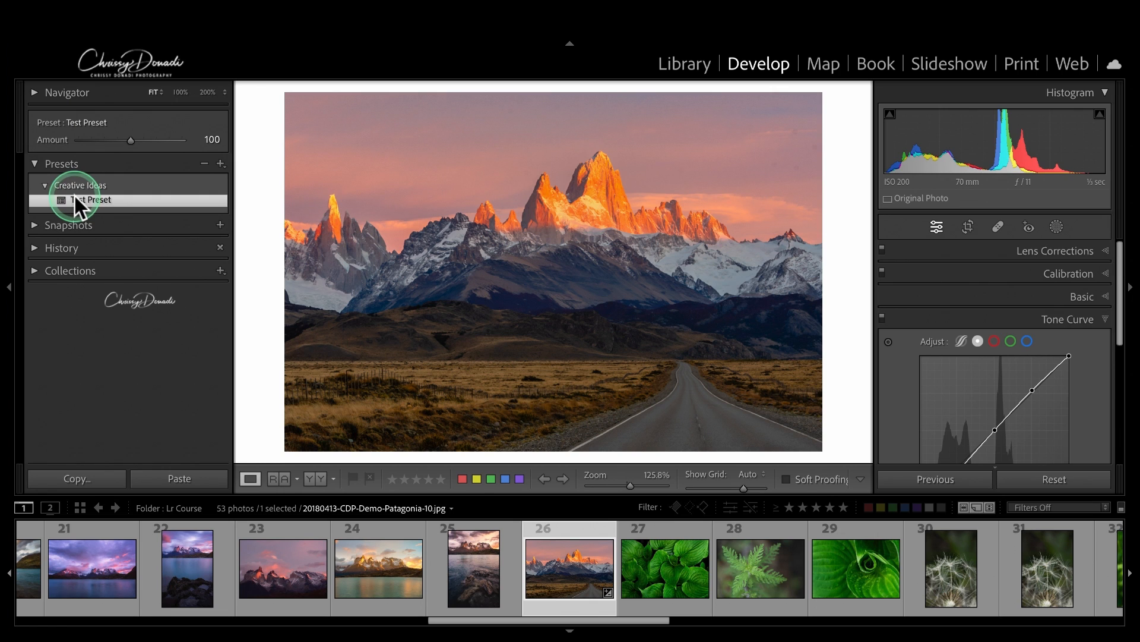
left_click(221, 171)
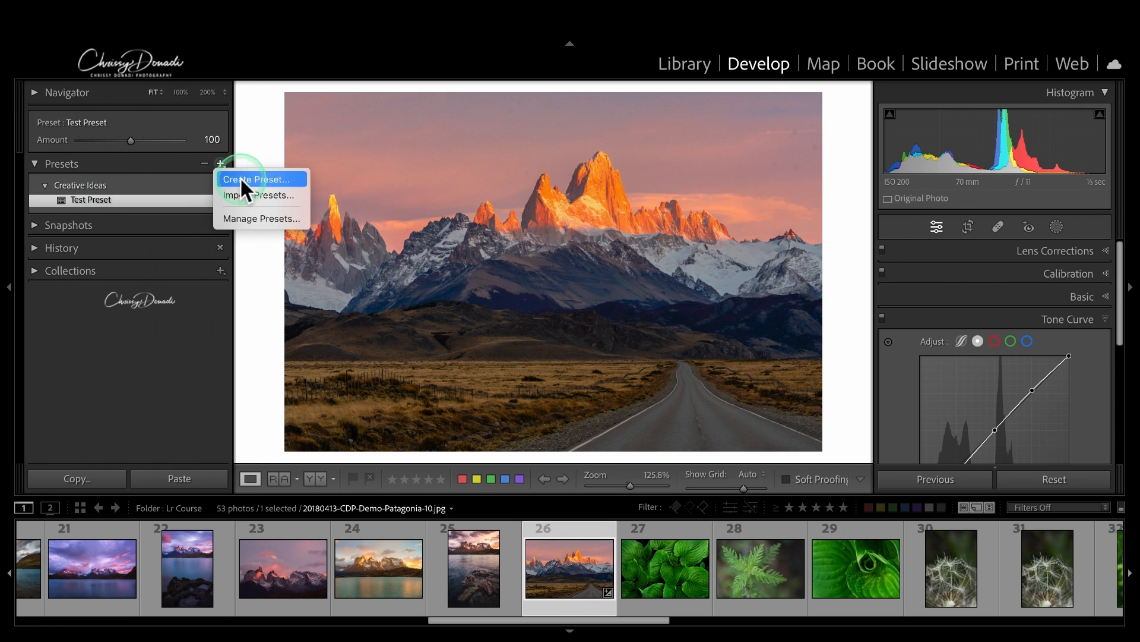
Step: Re-show all preset groups with Check All in Manage Presets and save
left_click(241, 216)
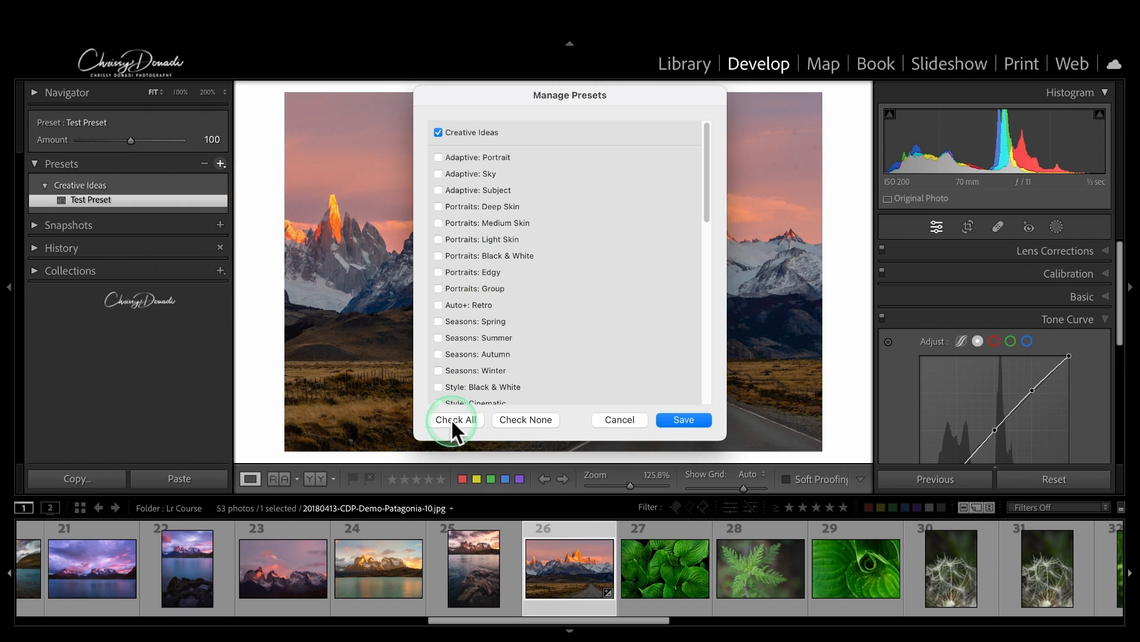
left_click(451, 419)
left_click(684, 420)
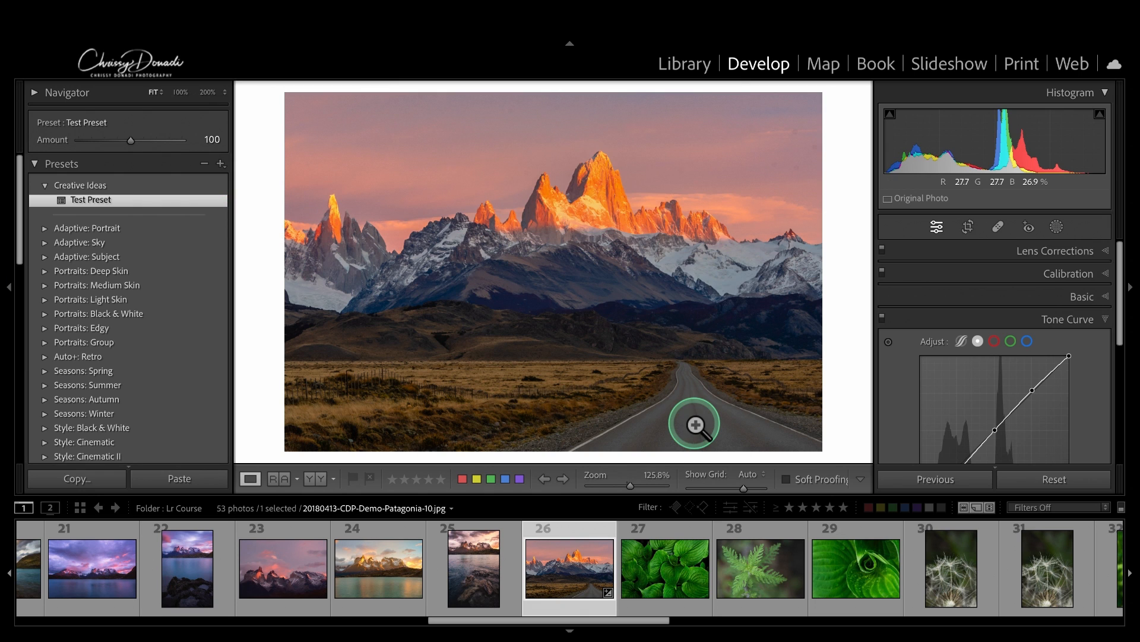
left_click(222, 166)
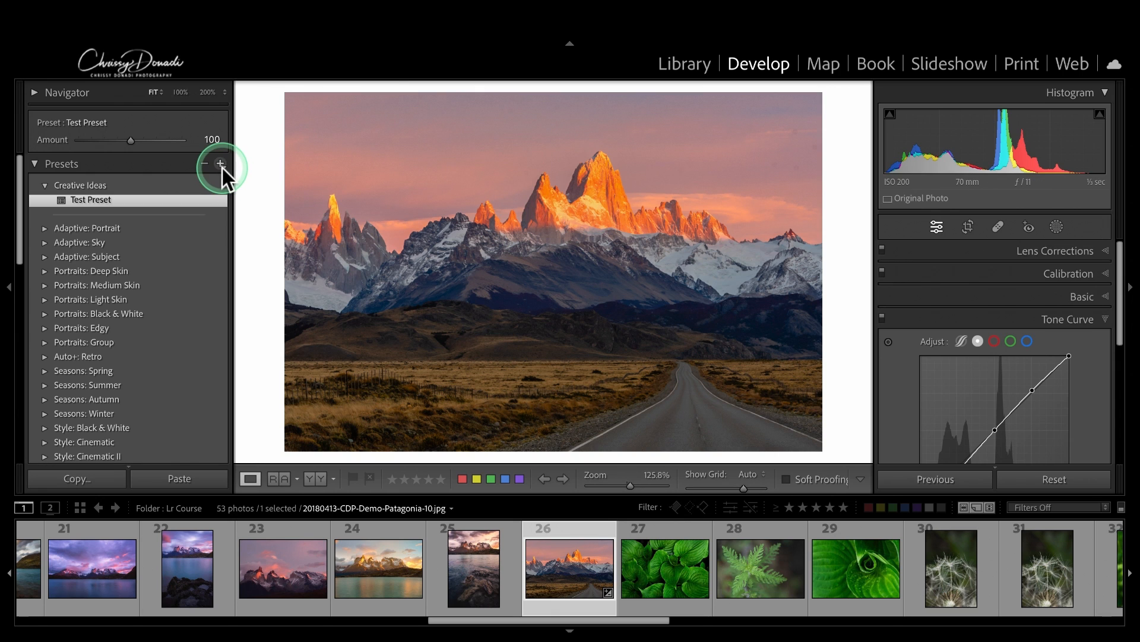
left_click(222, 167)
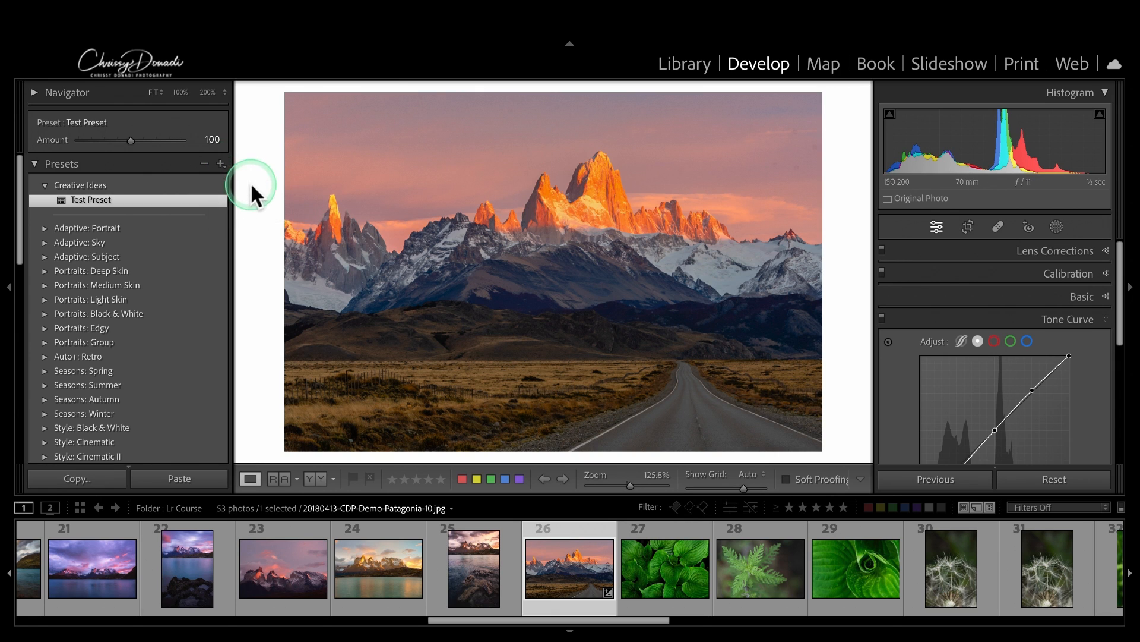
left_click(215, 163)
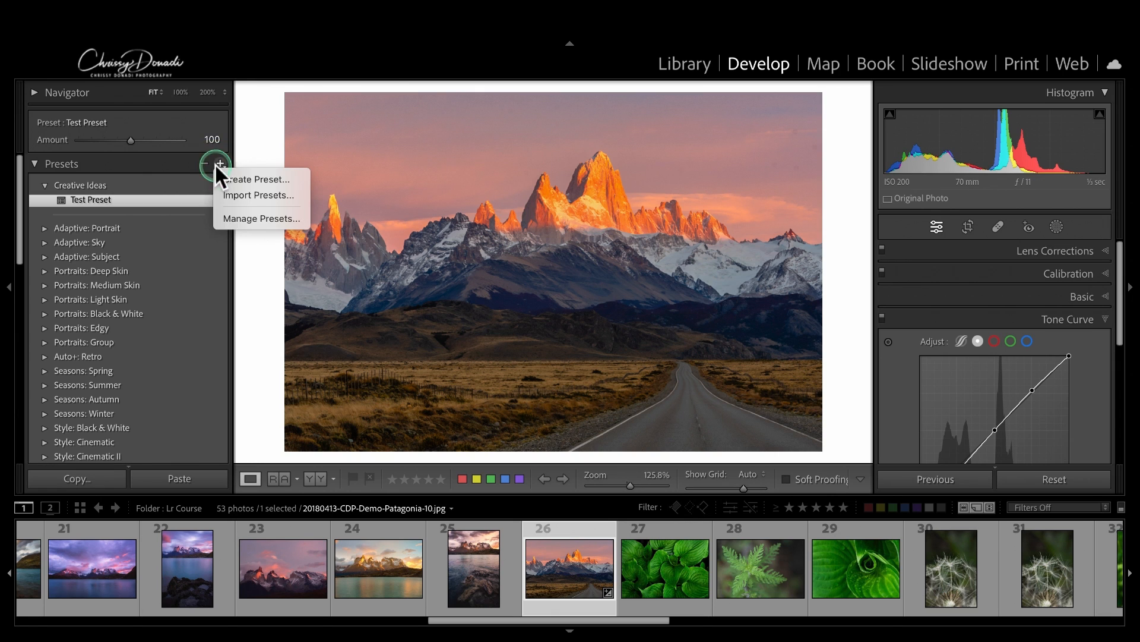